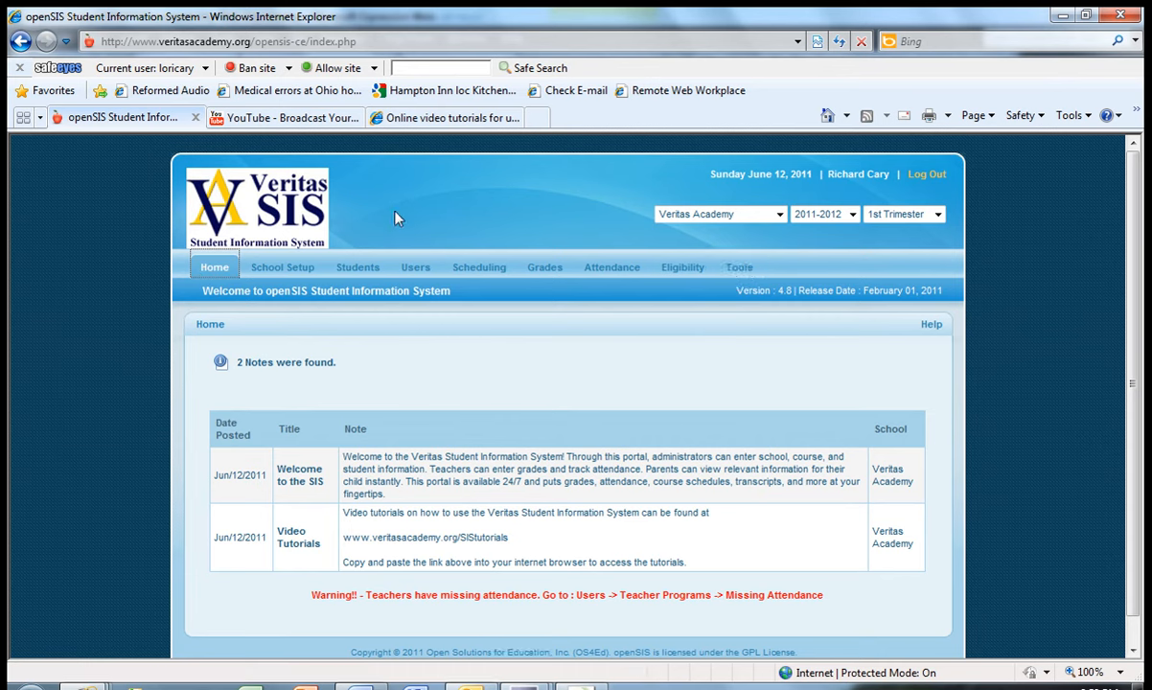
Open the form for adding a new student in the Students module
{"action": "left_click", "coordinate": [355, 273]}
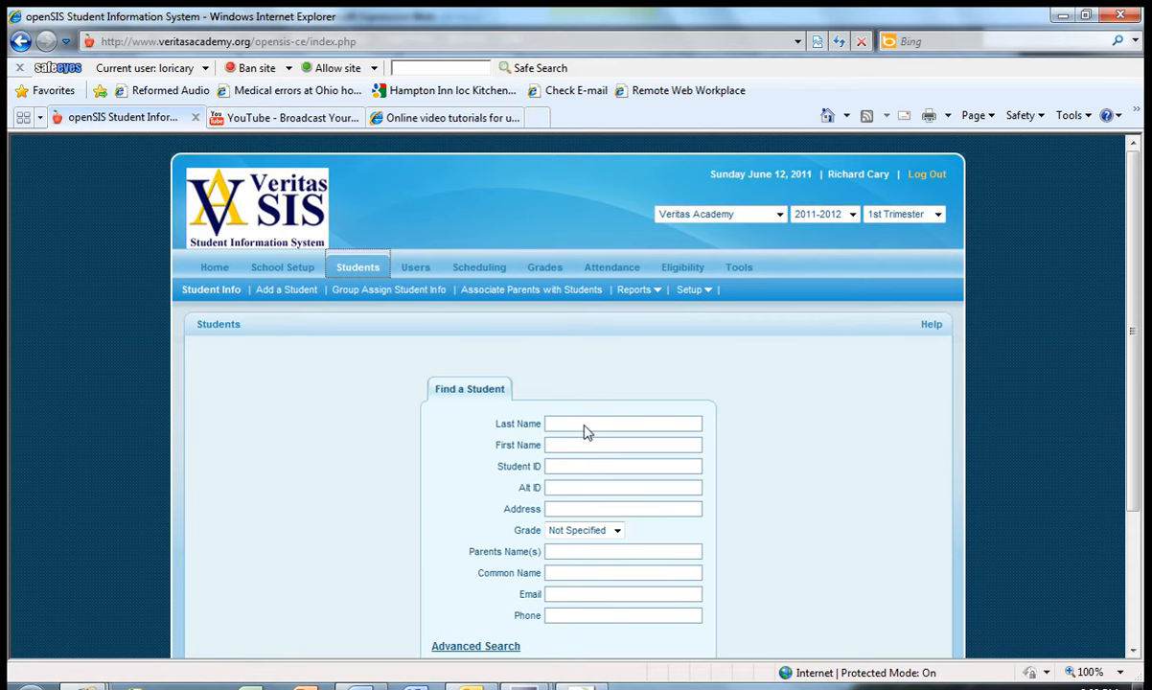
{"action": "scroll", "coordinate": [890, 469], "scroll_direction": "down", "scroll_amount": 2}
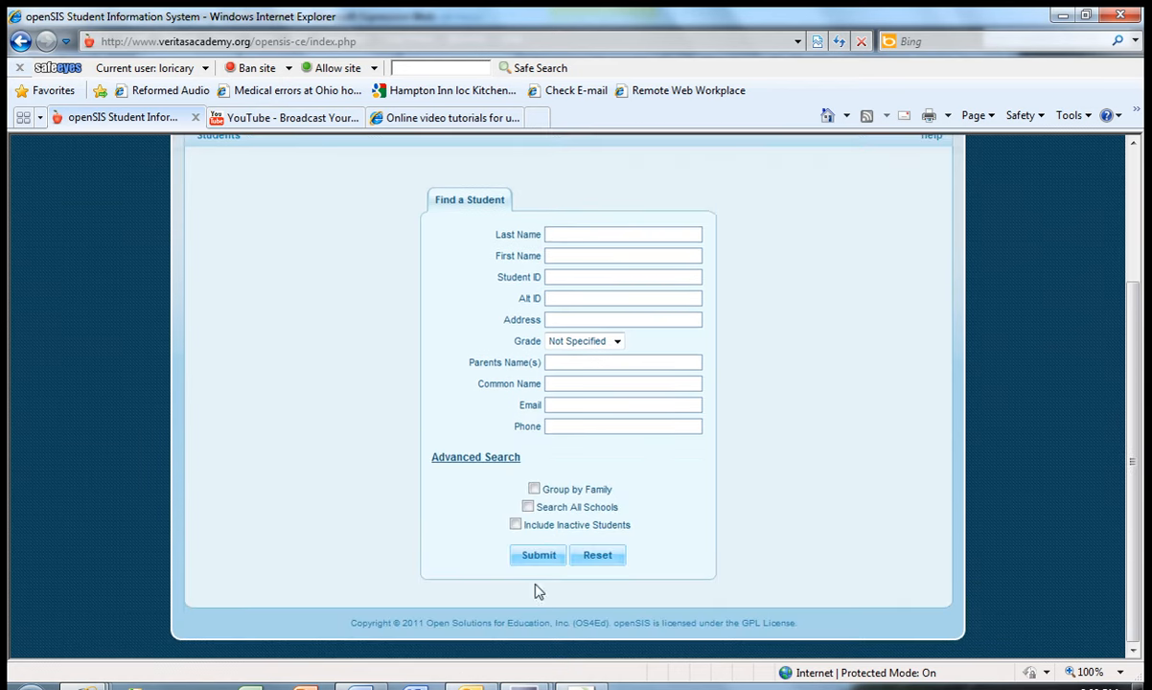
{"action": "scroll", "coordinate": [897, 414], "scroll_direction": "up", "scroll_amount": 2}
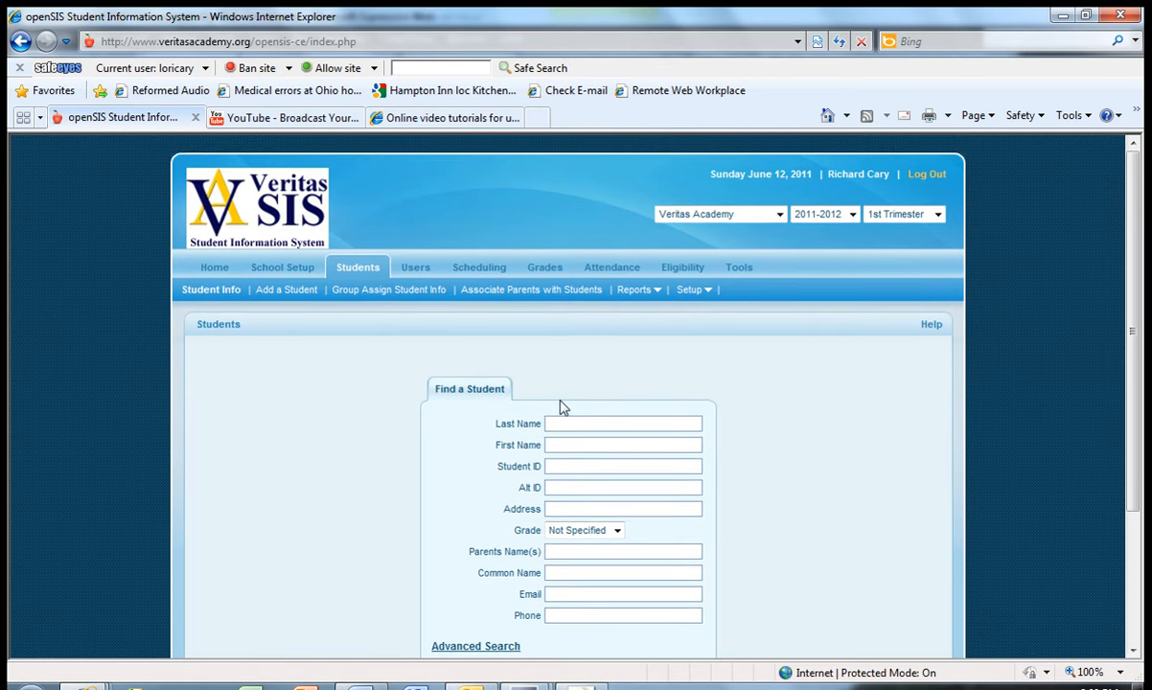
{"action": "left_click", "coordinate": [286, 291]}
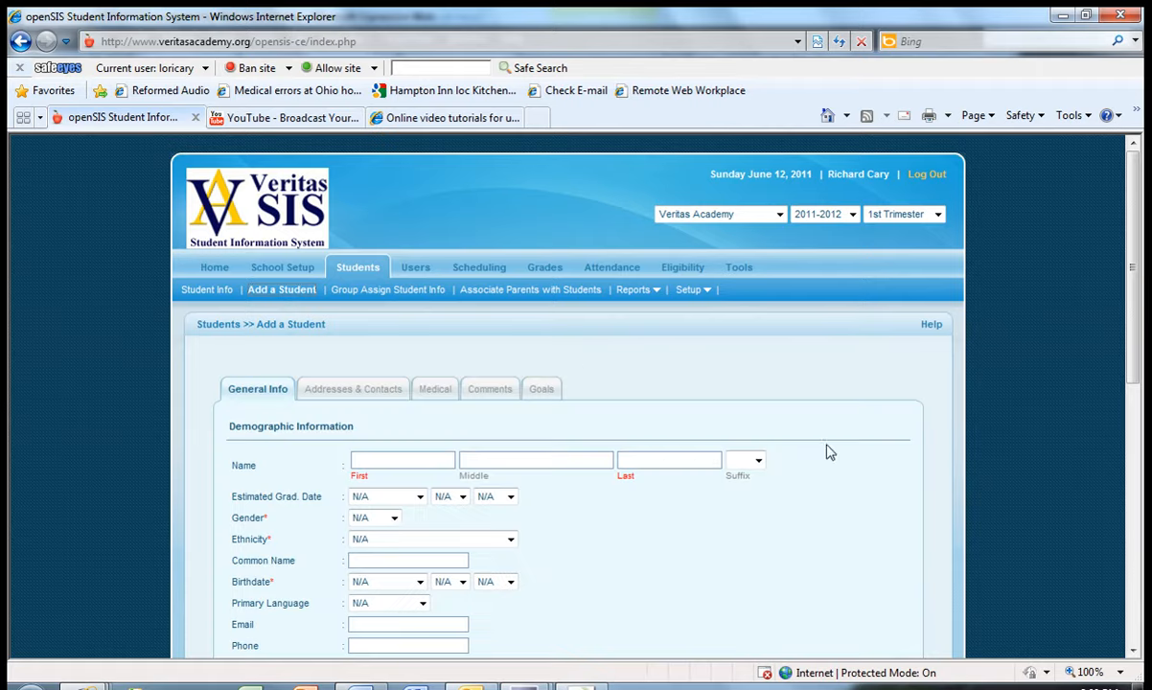
Examine the demographic, school, access and enrollment fields of the new student's General Info form
{"action": "scroll", "coordinate": [877, 440], "scroll_direction": "down", "scroll_amount": 4}
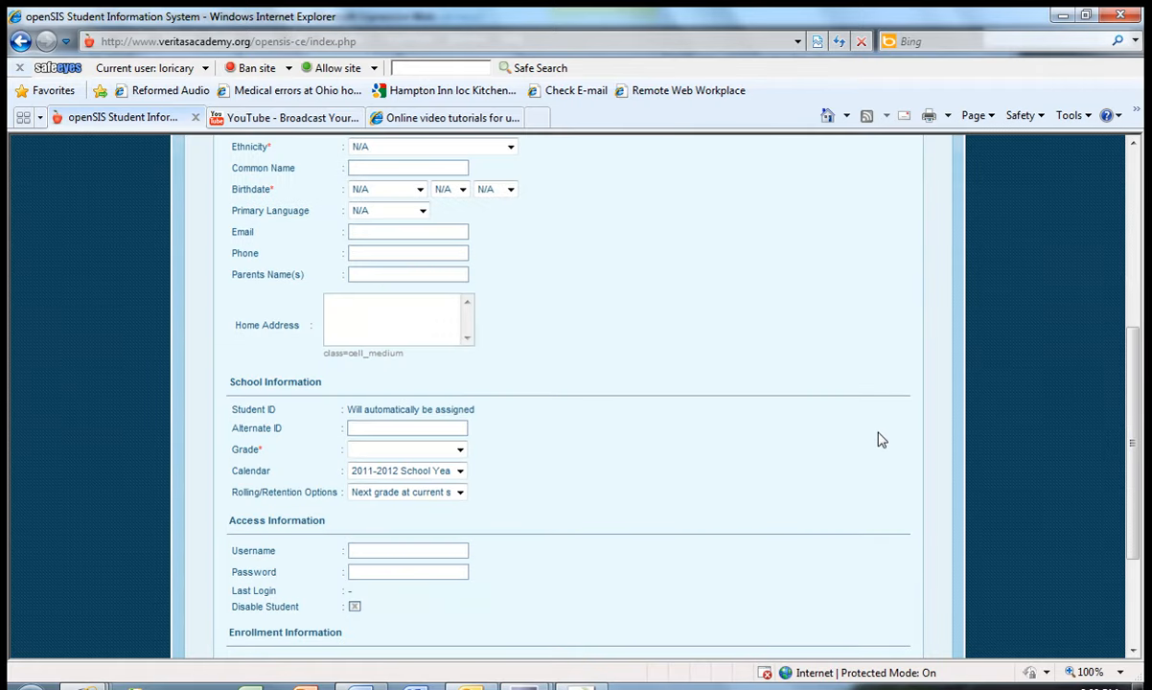
{"action": "scroll", "coordinate": [876, 441], "scroll_direction": "down", "scroll_amount": 2}
{"action": "scroll", "coordinate": [877, 441], "scroll_direction": "up", "scroll_amount": 6}
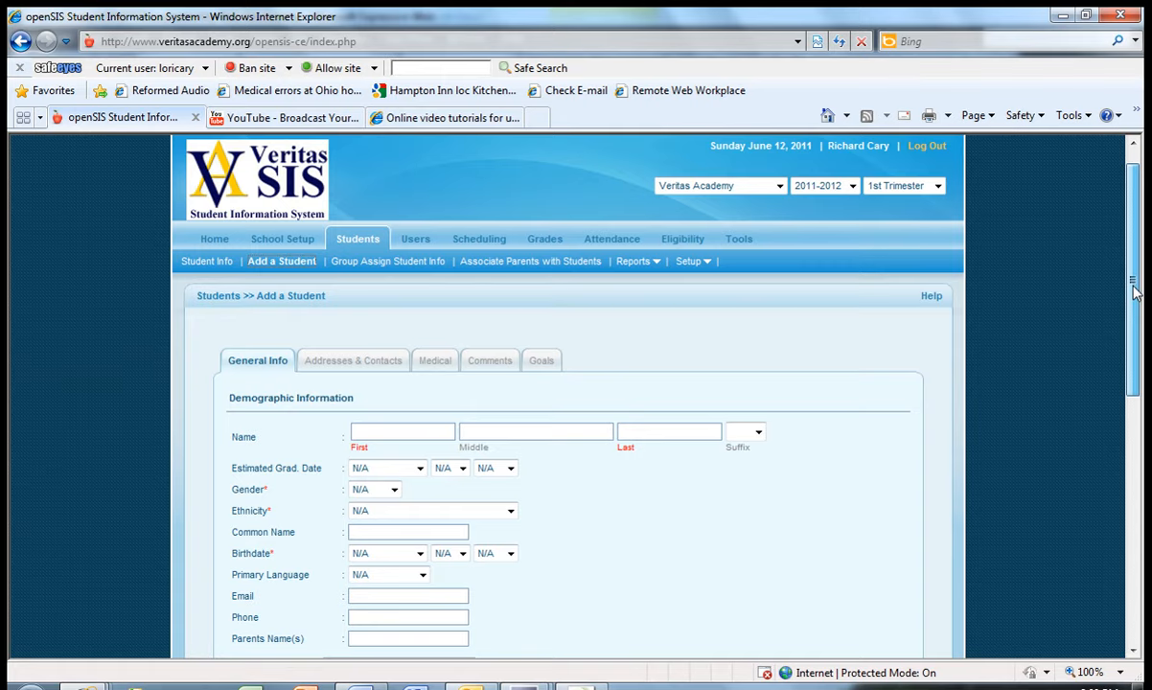
{"action": "left_click_drag", "start_coordinate": [1135, 281], "coordinate": [1129, 305]}
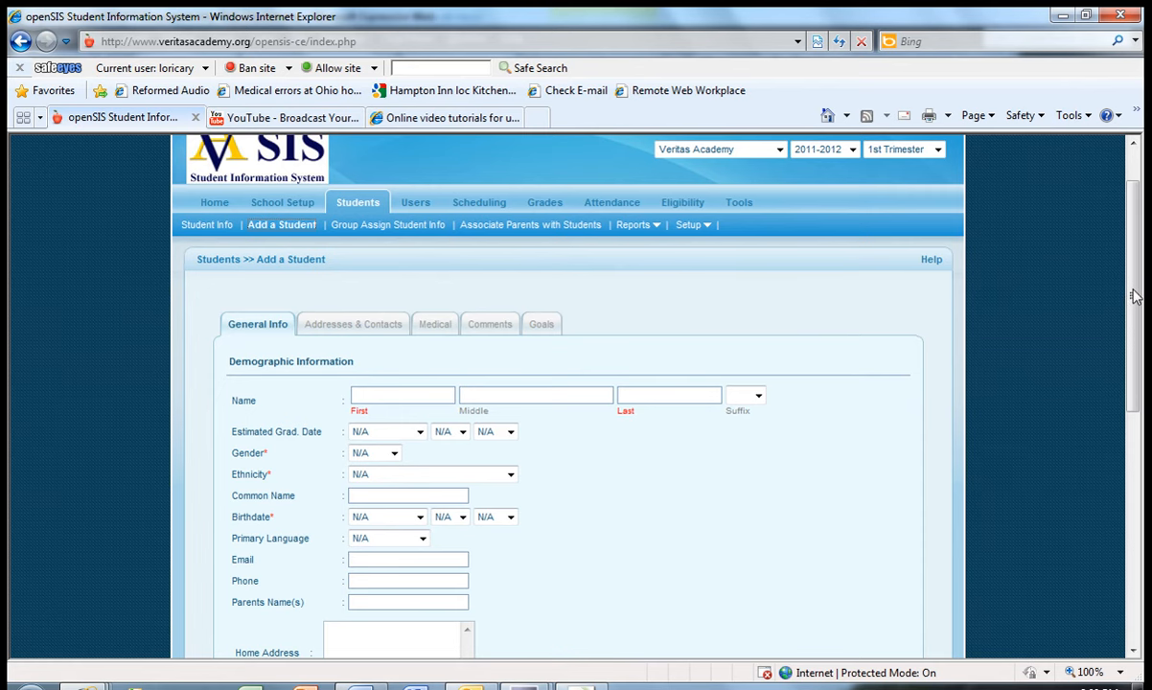
{"action": "scroll", "coordinate": [1134, 296], "scroll_direction": "down", "scroll_amount": 2}
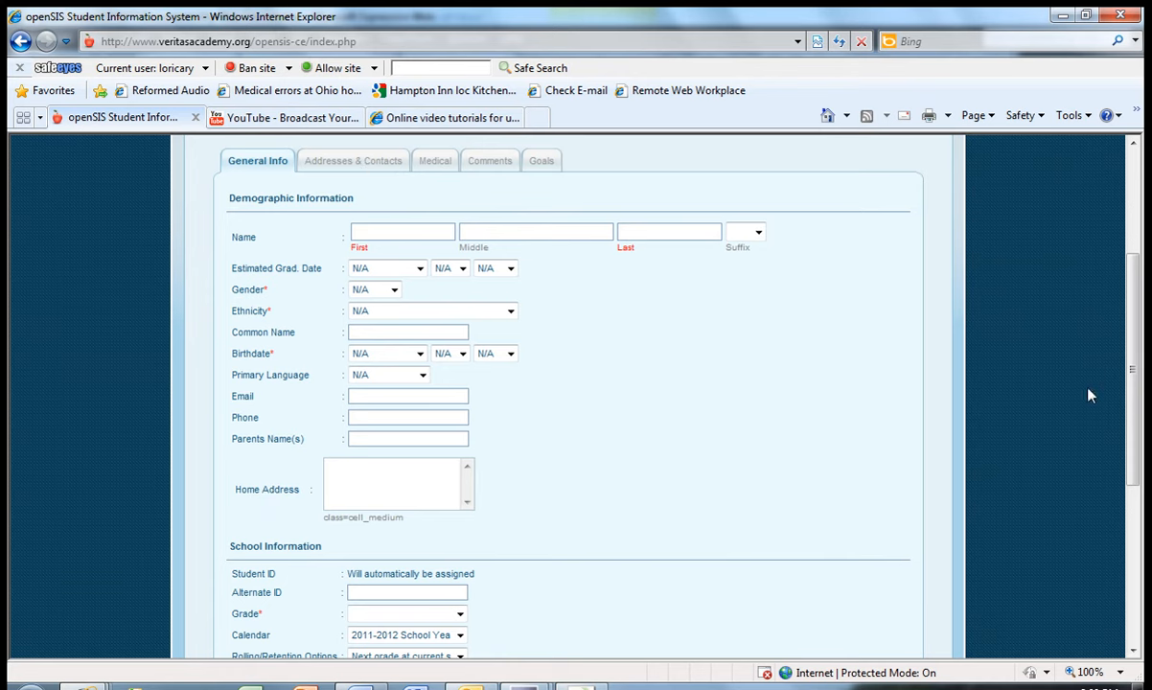
{"action": "left_click_drag", "start_coordinate": [1134, 360], "coordinate": [1143, 295]}
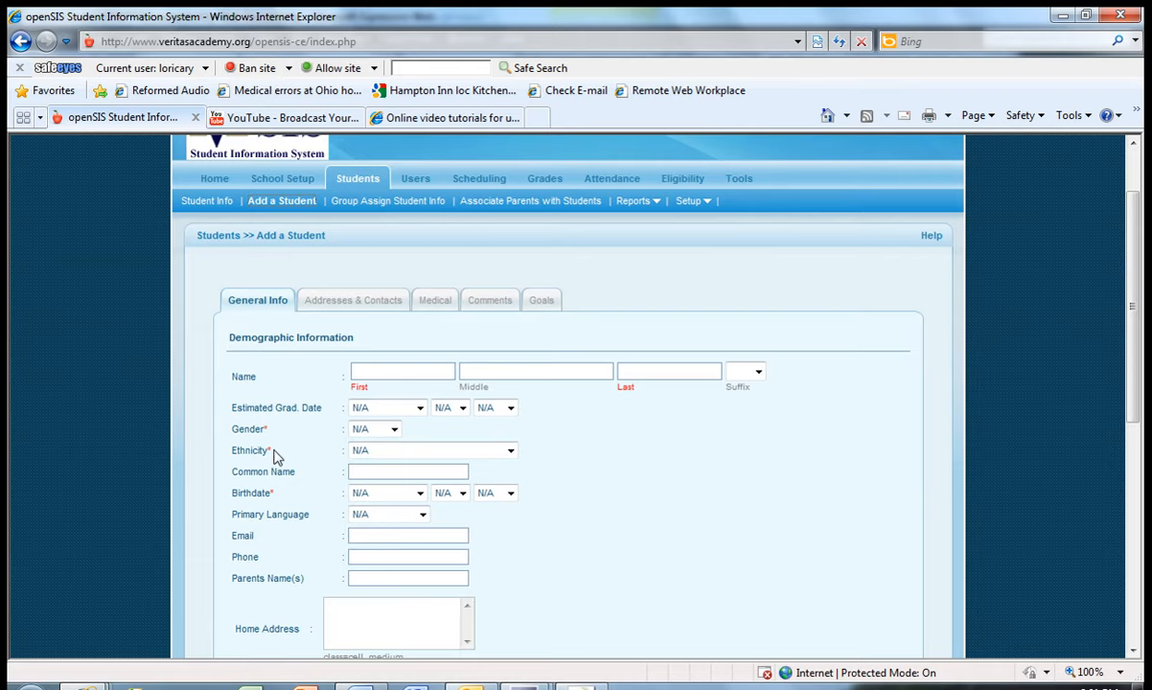
{"action": "scroll", "coordinate": [667, 534], "scroll_direction": "down", "scroll_amount": 3}
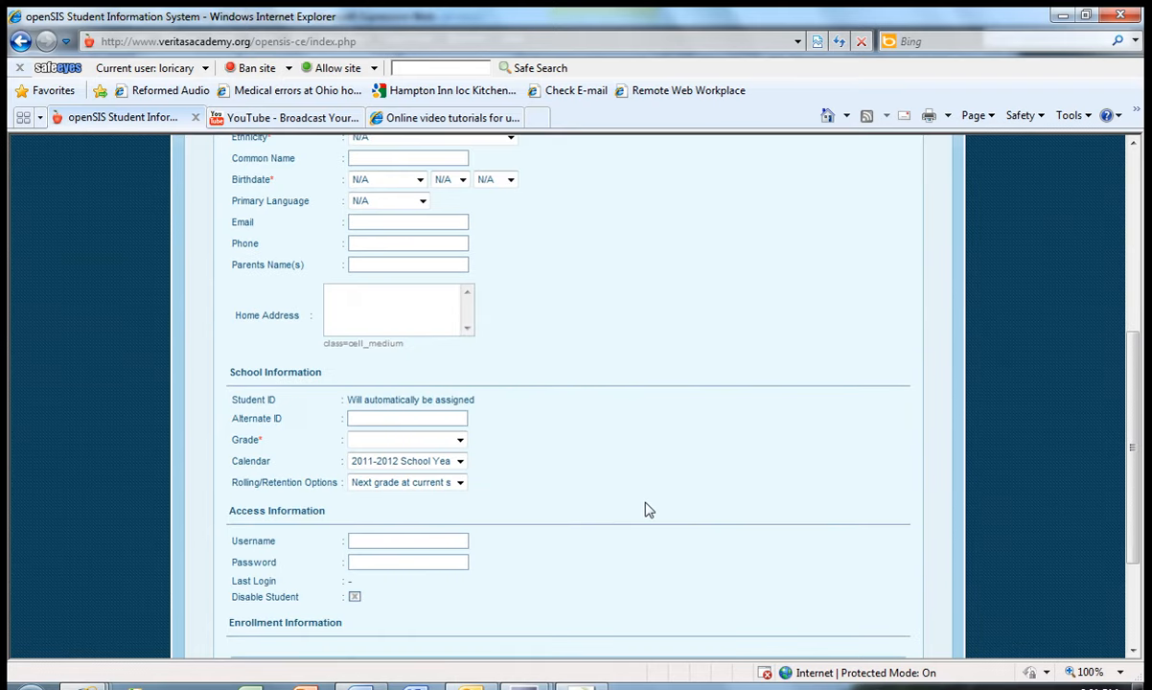
{"action": "scroll", "coordinate": [645, 507], "scroll_direction": "up", "scroll_amount": 3}
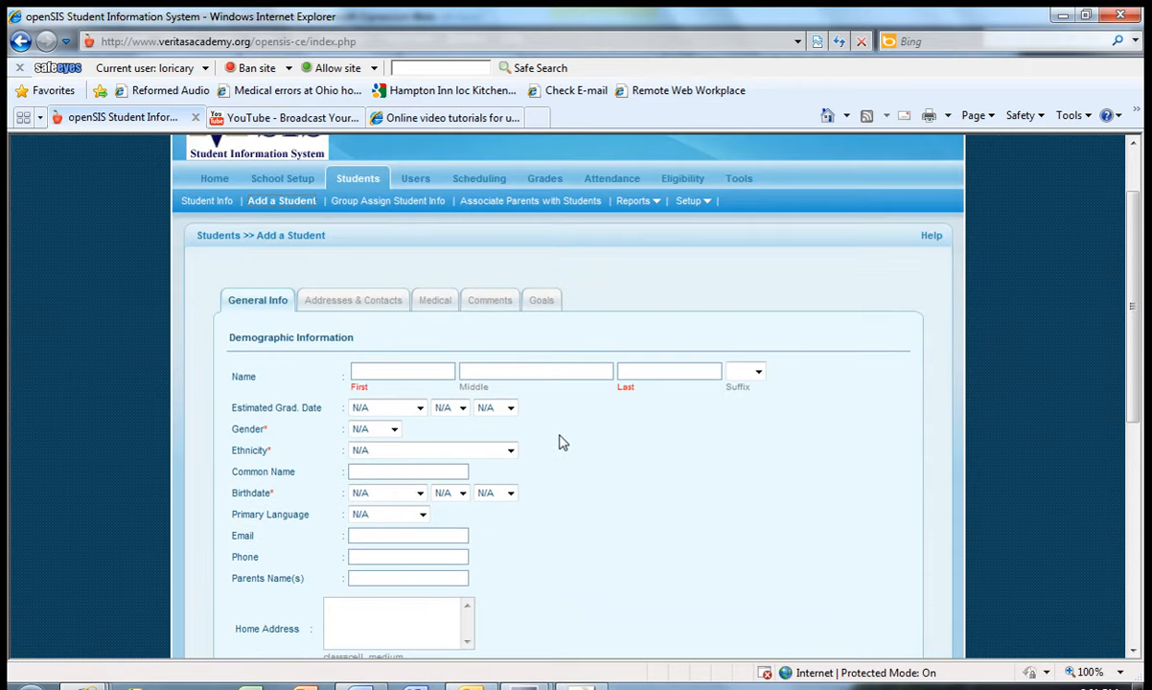
Enter the new student's first and last name, leaving the middle name and suffix blank
{"action": "left_click", "coordinate": [433, 376]}
{"action": "type", "text": "Sally"}
{"action": "key", "text": "Tab"}
{"action": "key", "text": "Tab"}
{"action": "key", "text": "Tab"}
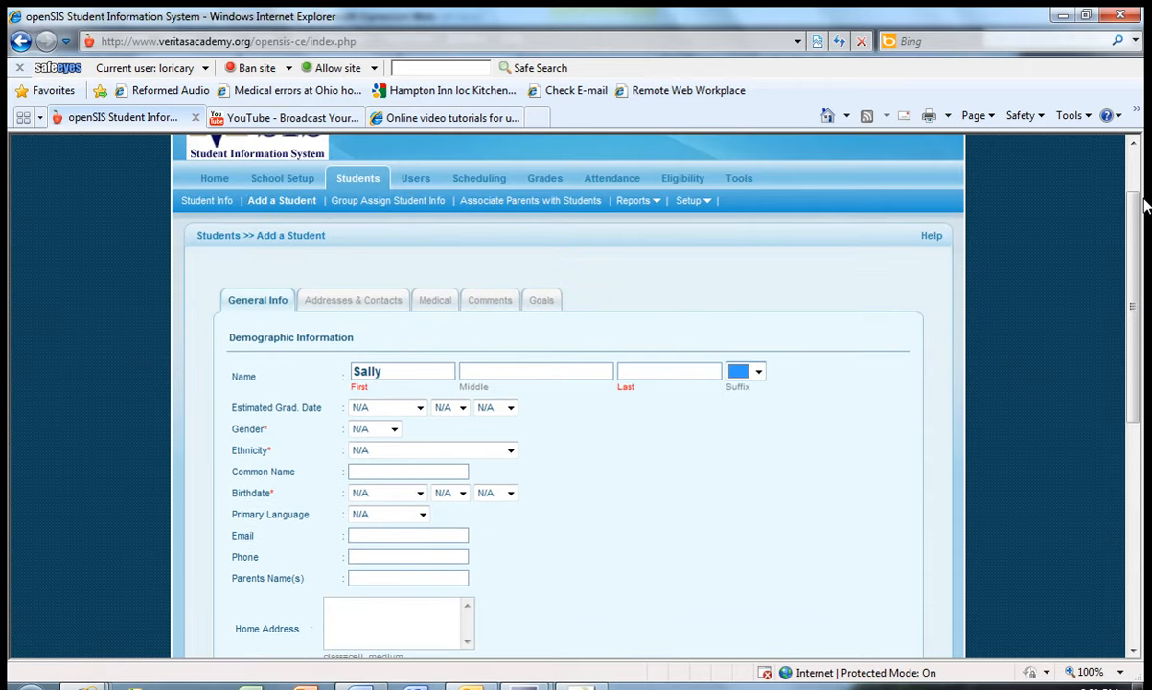
{"action": "left_click", "coordinate": [653, 371]}
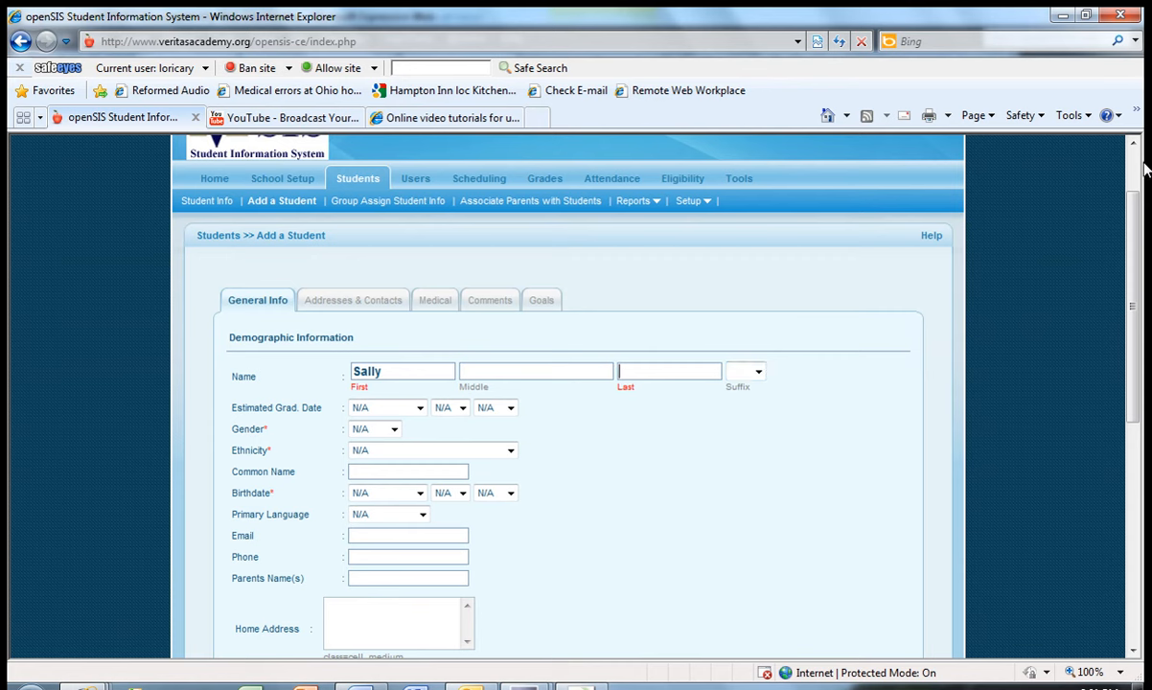
{"action": "type", "text": "Student"}
Set the student's gender to Female and ethnicity to White, Non-Hispanic
{"action": "left_click", "coordinate": [393, 429]}
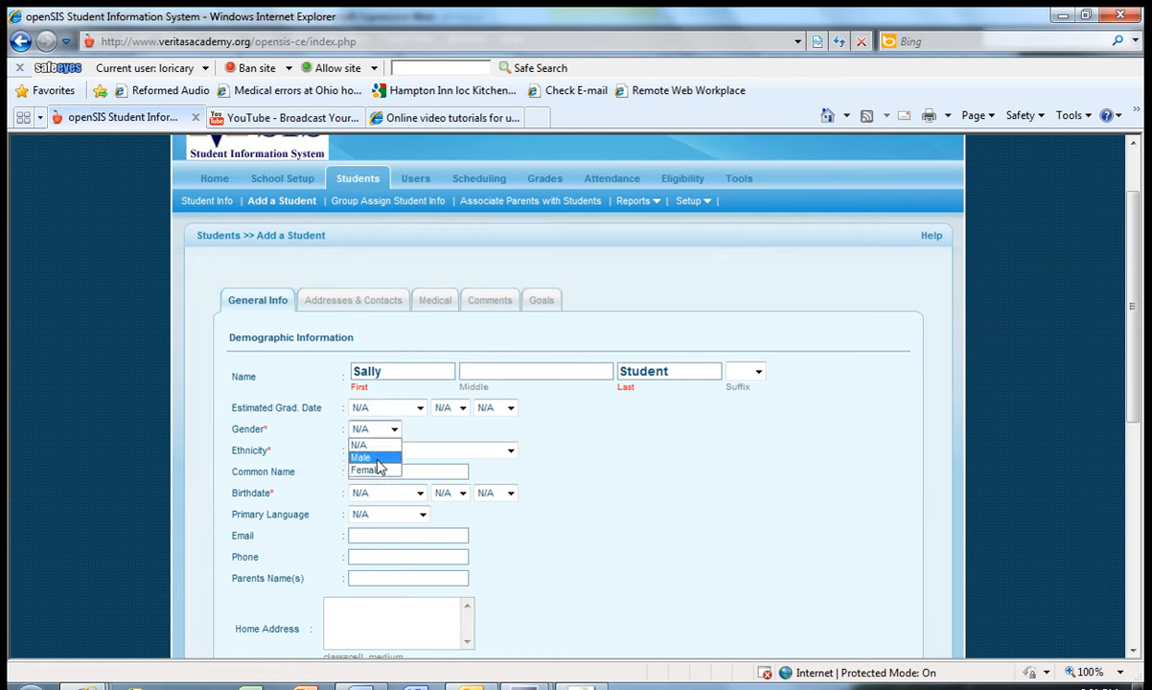
{"action": "left_click", "coordinate": [377, 469]}
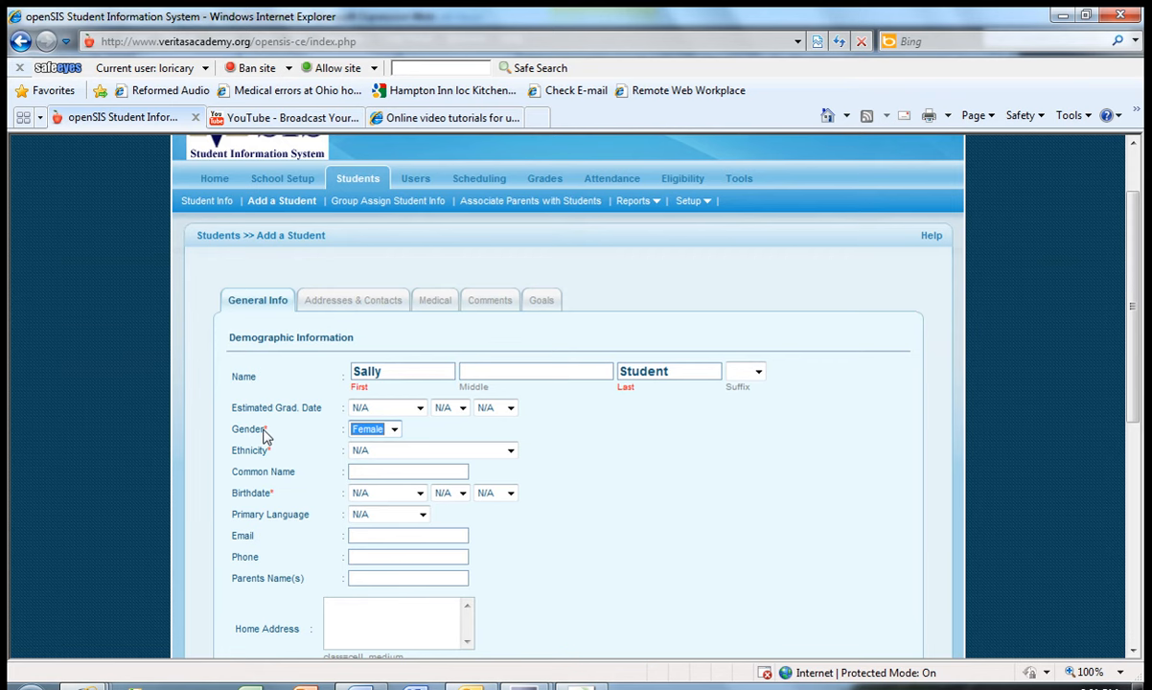
{"action": "left_click", "coordinate": [509, 449]}
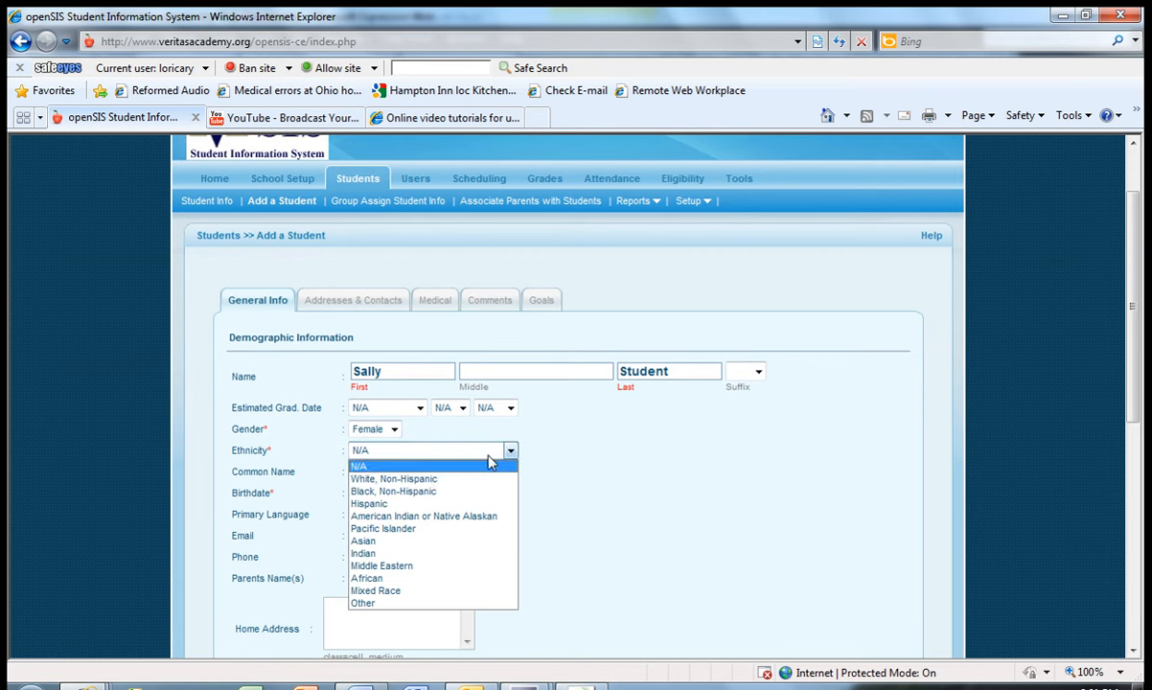
{"action": "left_click", "coordinate": [462, 476]}
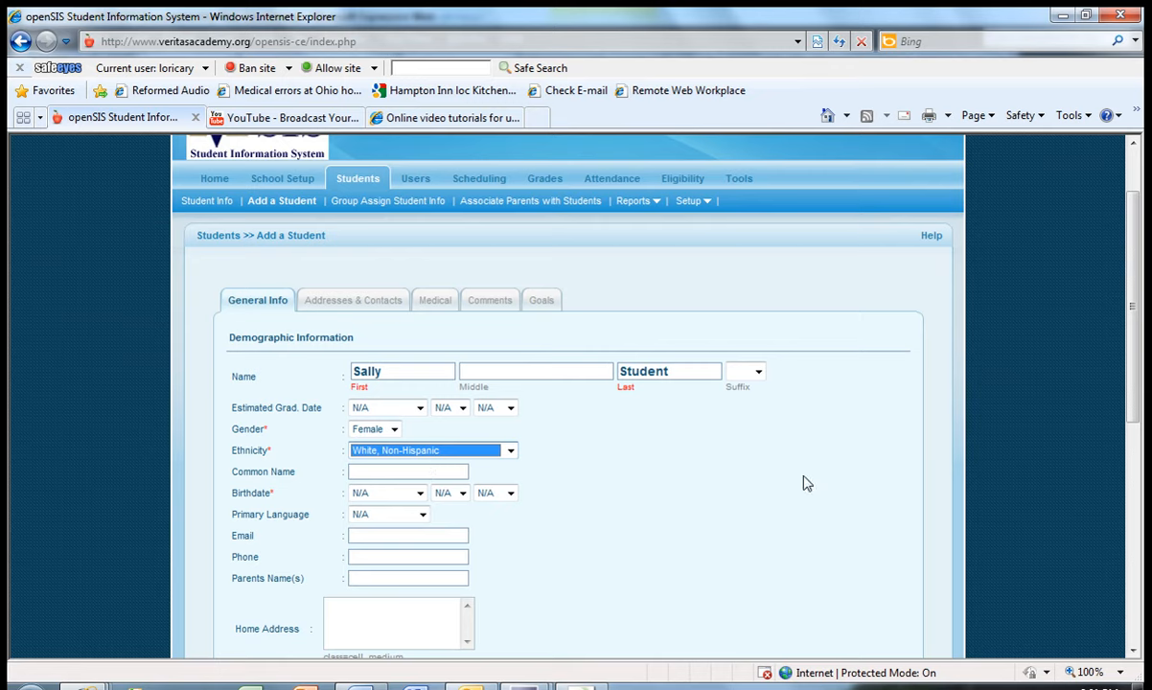
Set the month, day and year of the student's birthdate
{"action": "scroll", "coordinate": [1137, 294], "scroll_direction": "down", "scroll_amount": 2}
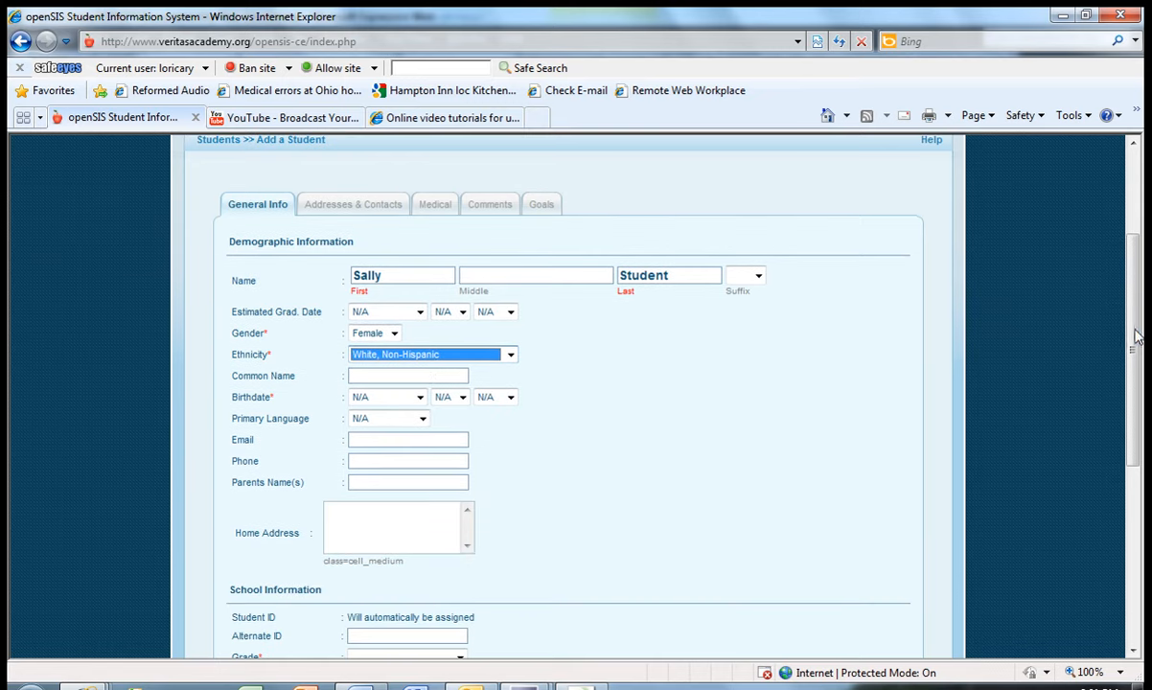
{"action": "left_click", "coordinate": [419, 399]}
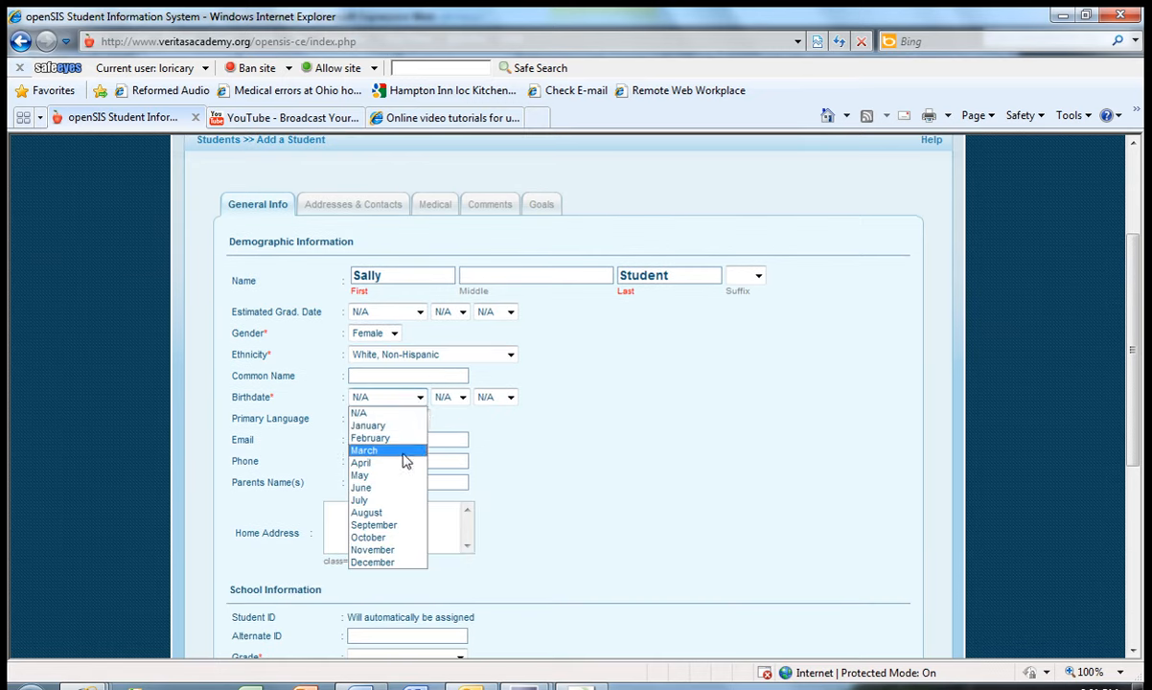
{"action": "left_click", "coordinate": [400, 451]}
{"action": "left_click", "coordinate": [463, 397]}
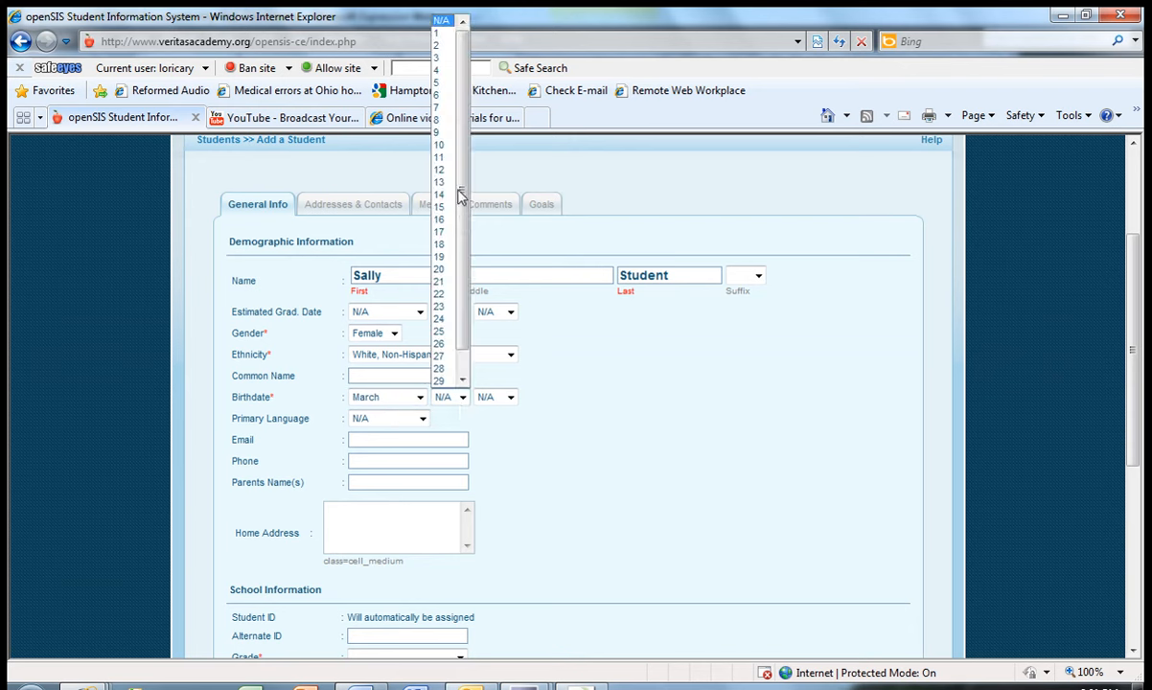
{"action": "left_click", "coordinate": [426, 173]}
{"action": "left_click", "coordinate": [510, 397]}
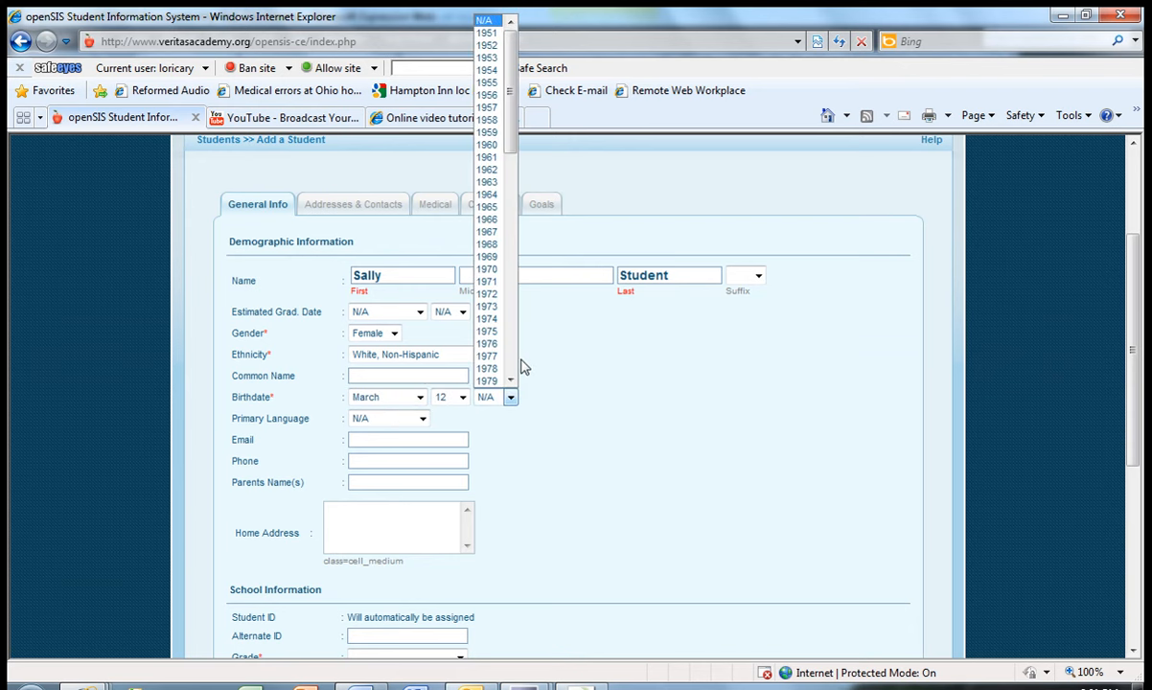
{"action": "scroll", "coordinate": [514, 364], "scroll_direction": "down", "scroll_amount": 5}
{"action": "left_click", "coordinate": [514, 356]}
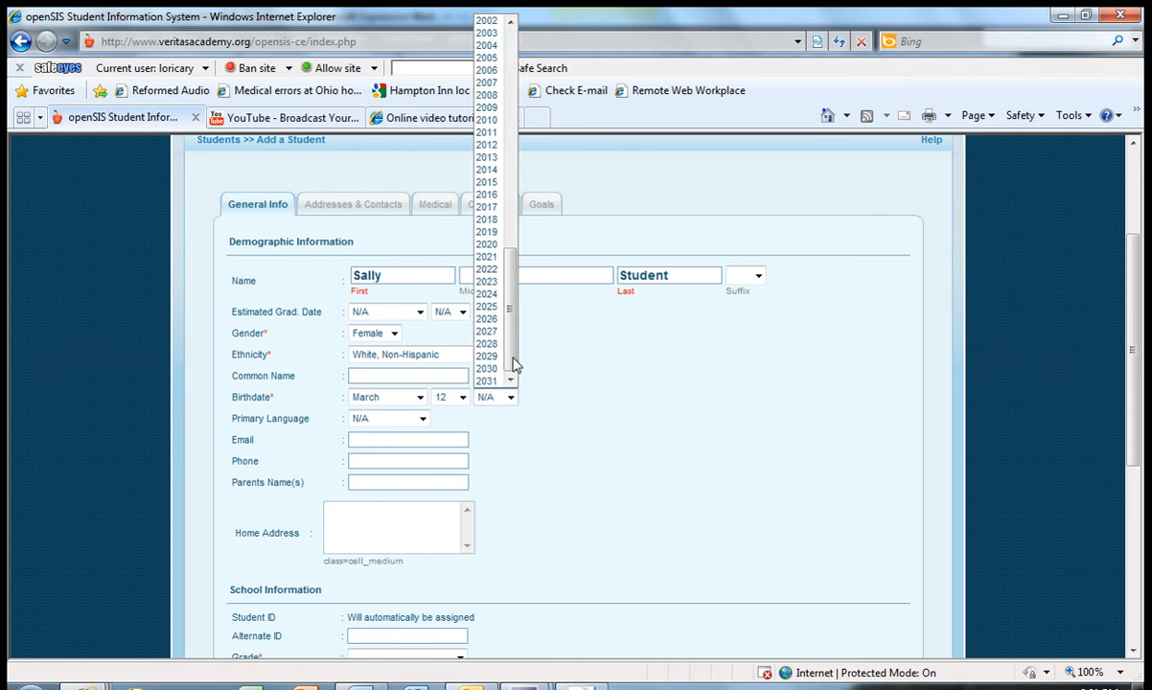
{"action": "left_click_drag", "start_coordinate": [512, 356], "coordinate": [511, 284]}
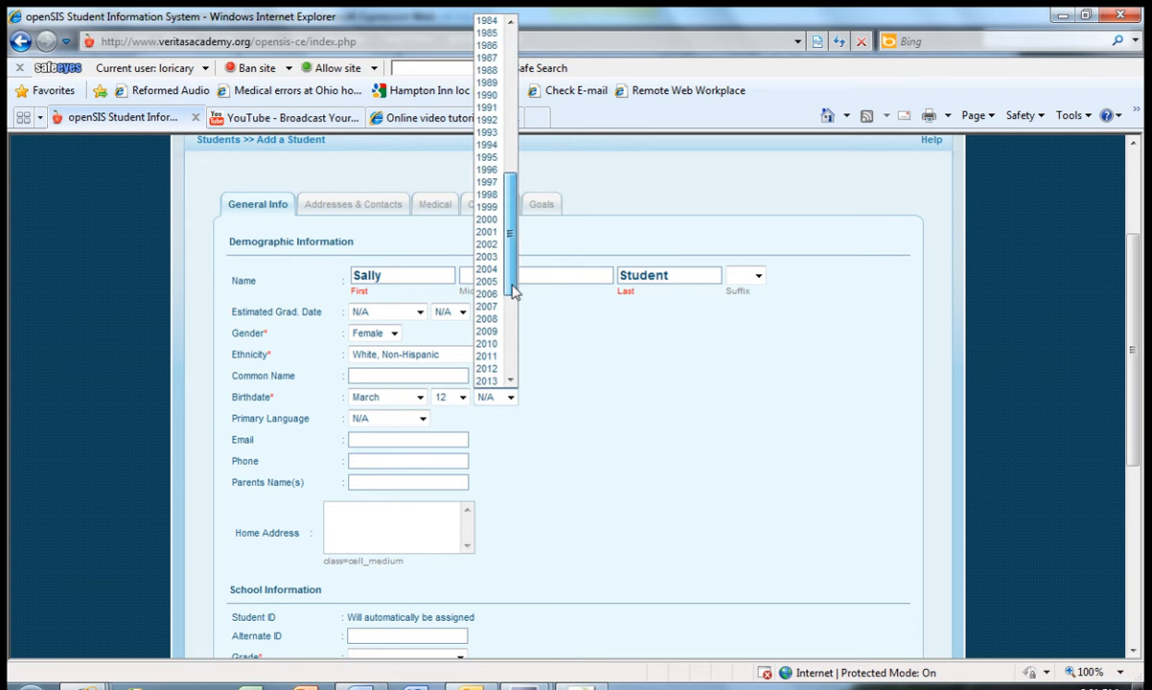
{"action": "left_click", "coordinate": [488, 95]}
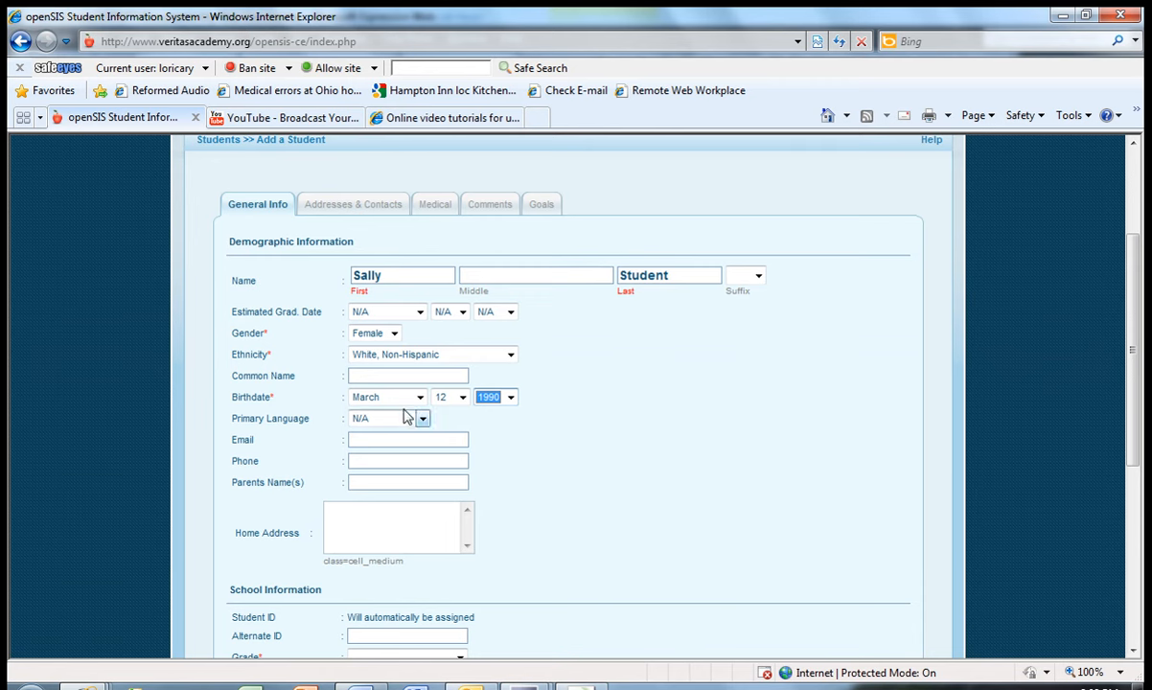
Fill in the student's email, phone number, parents' names and home address
{"action": "left_click", "coordinate": [429, 445]}
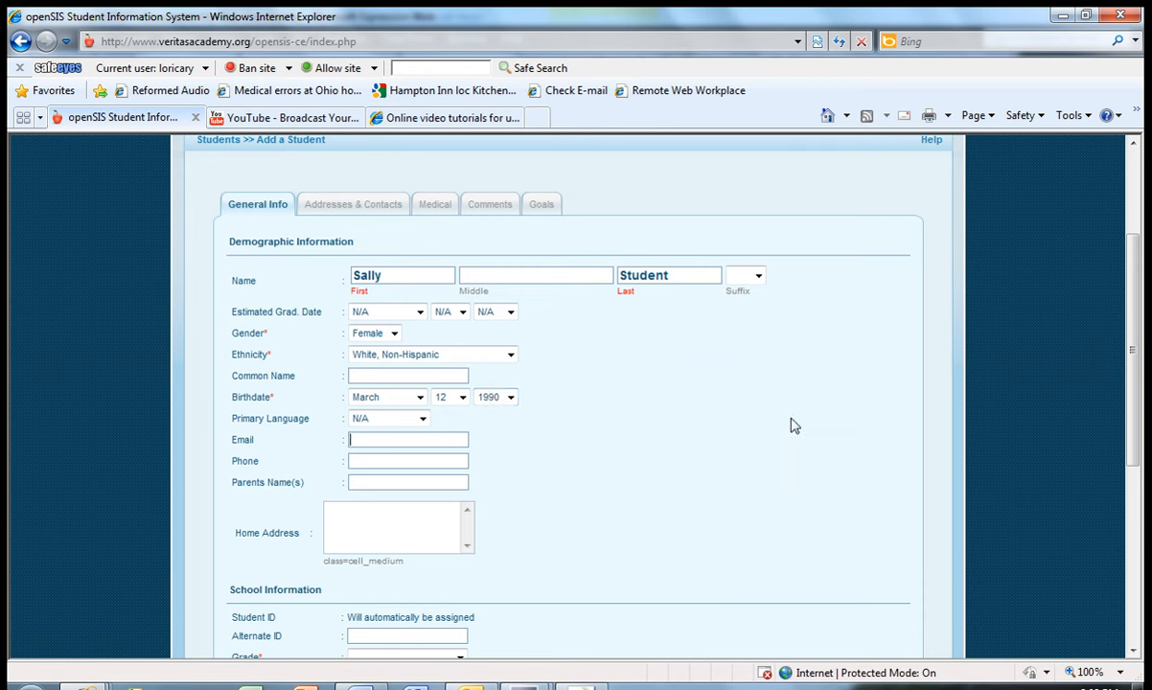
{"action": "type", "text": "sall"}
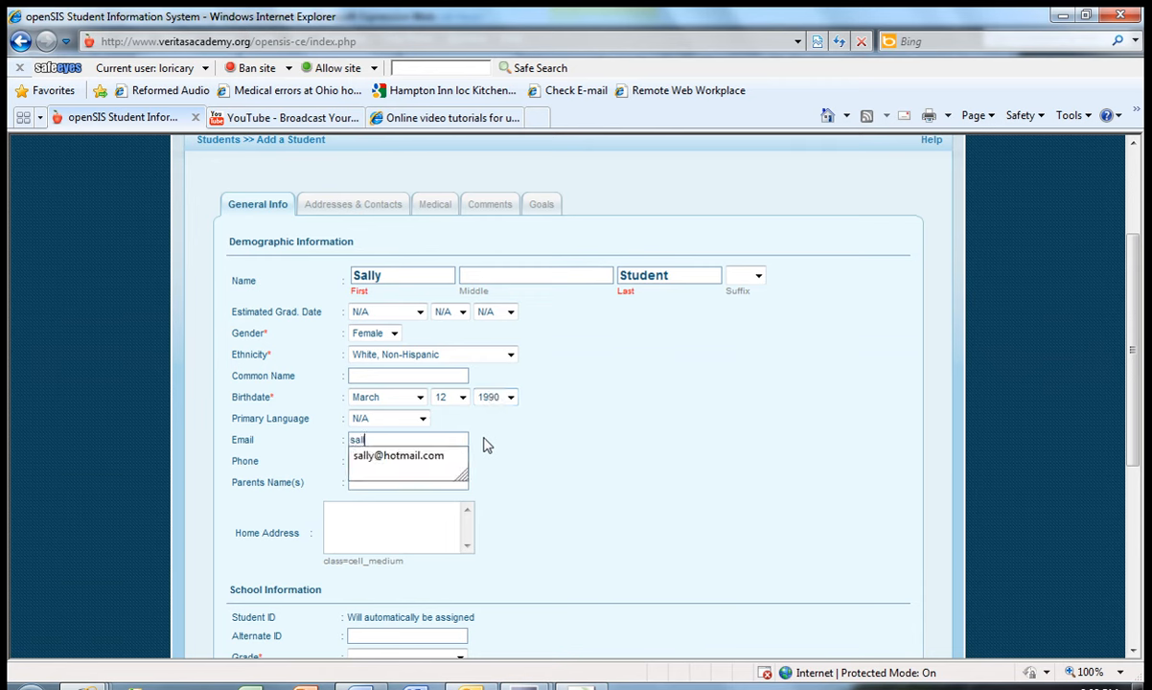
{"action": "left_click", "coordinate": [429, 455]}
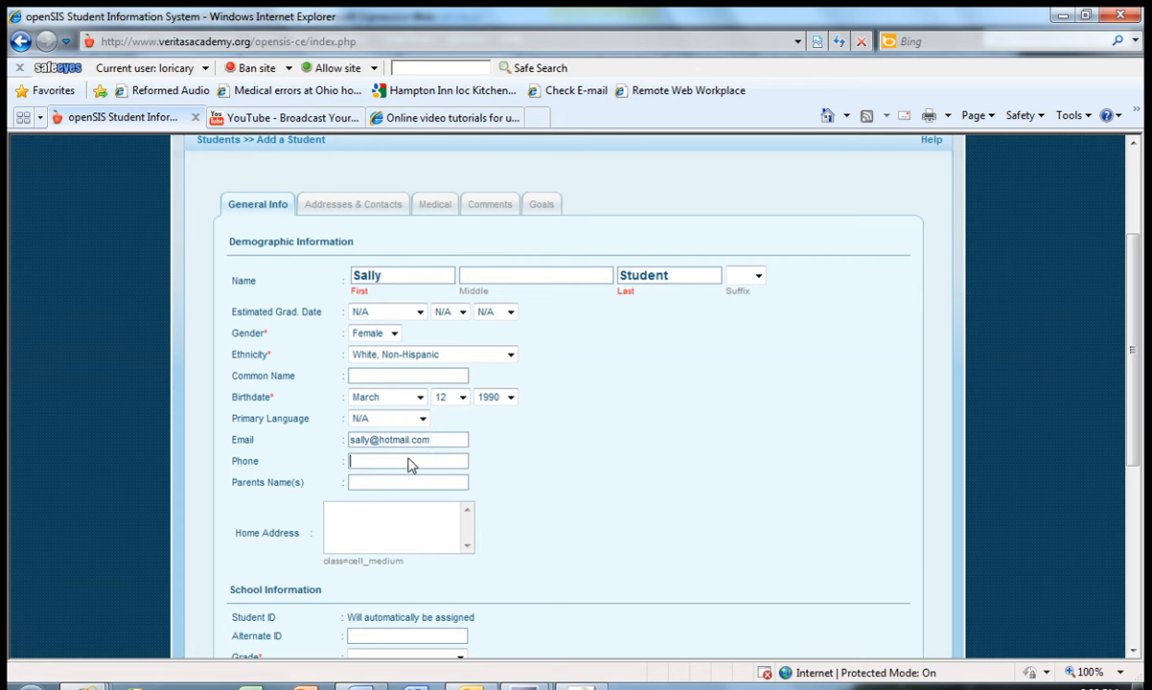
{"action": "type", "text": "6"}
{"action": "left_click", "coordinate": [399, 475]}
{"action": "left_click", "coordinate": [450, 483]}
{"action": "type", "text": "S"}
{"action": "key", "text": "Return"}
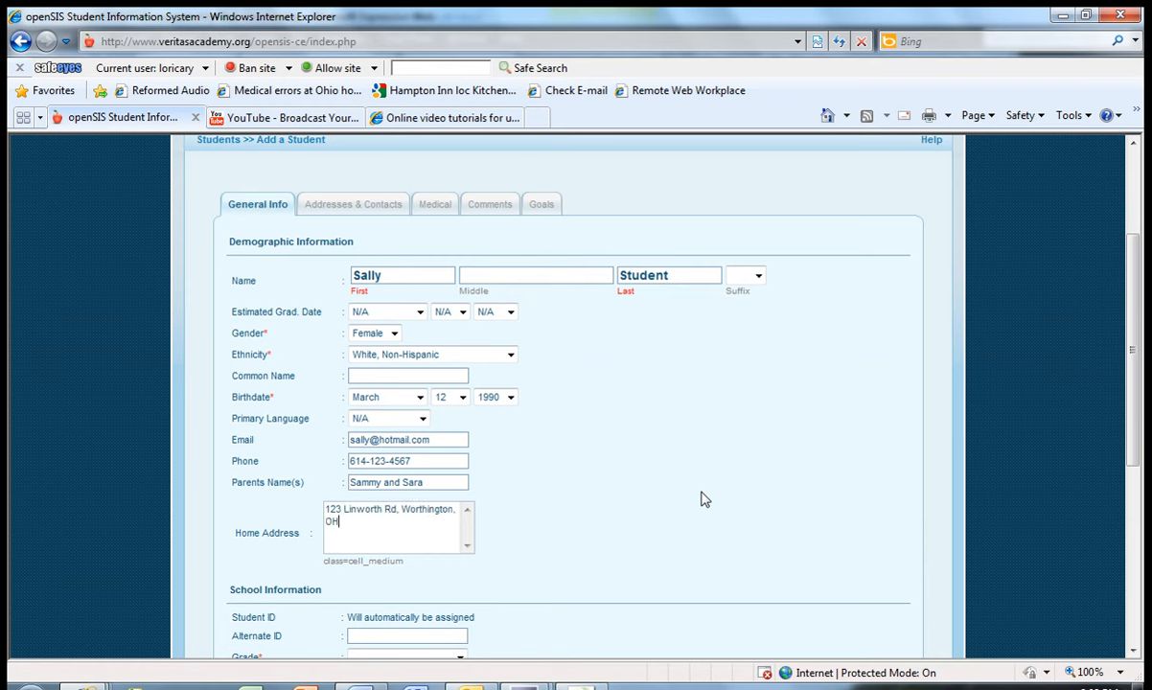
Set the student's grade to 8th Grade and keep the rolling/retention option at Next grade at current school
{"action": "scroll", "coordinate": [700, 500], "scroll_direction": "down", "scroll_amount": 3}
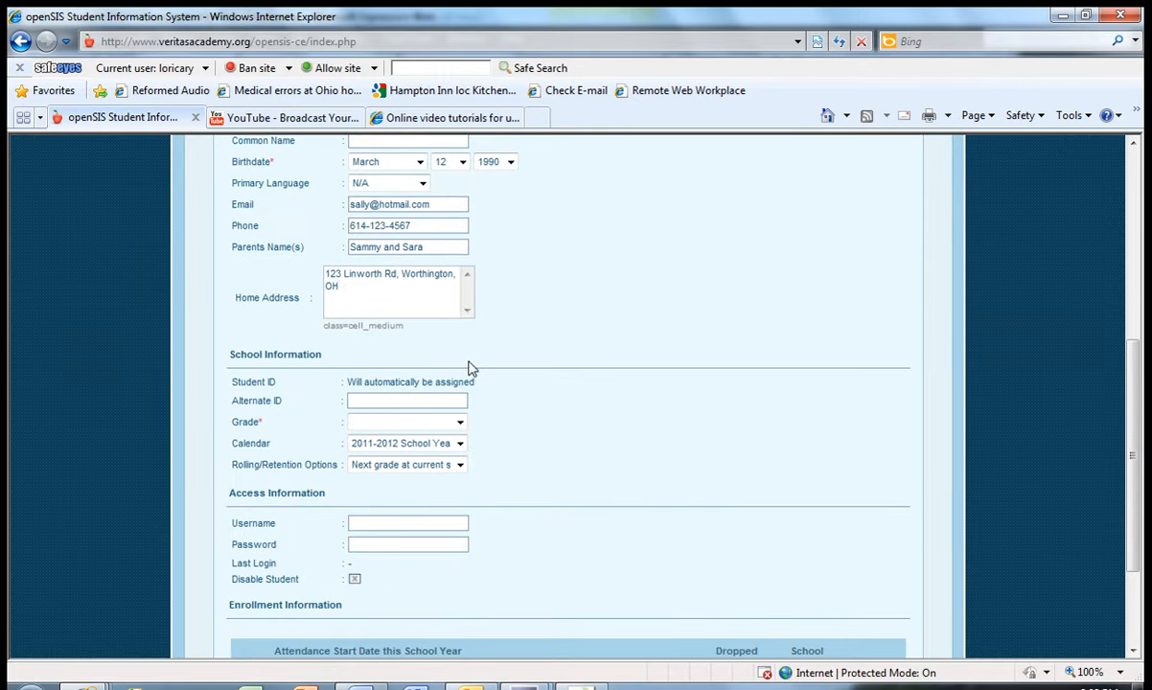
{"action": "left_click", "coordinate": [460, 423]}
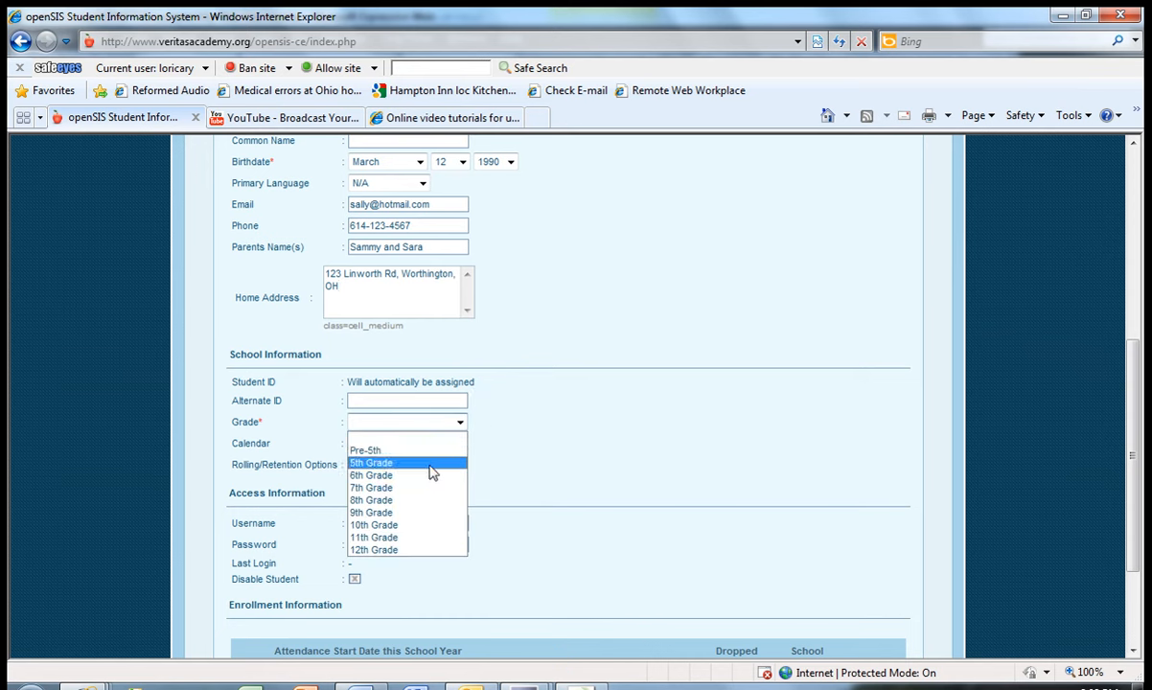
{"action": "left_click", "coordinate": [418, 500]}
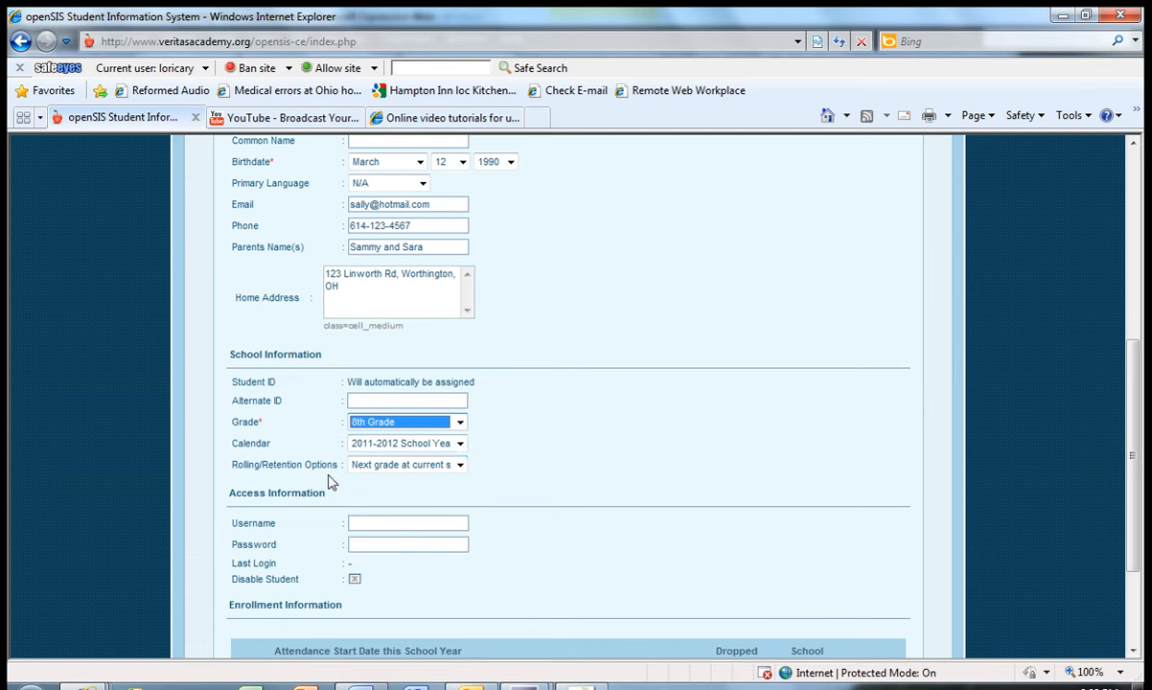
{"action": "left_click", "coordinate": [460, 465]}
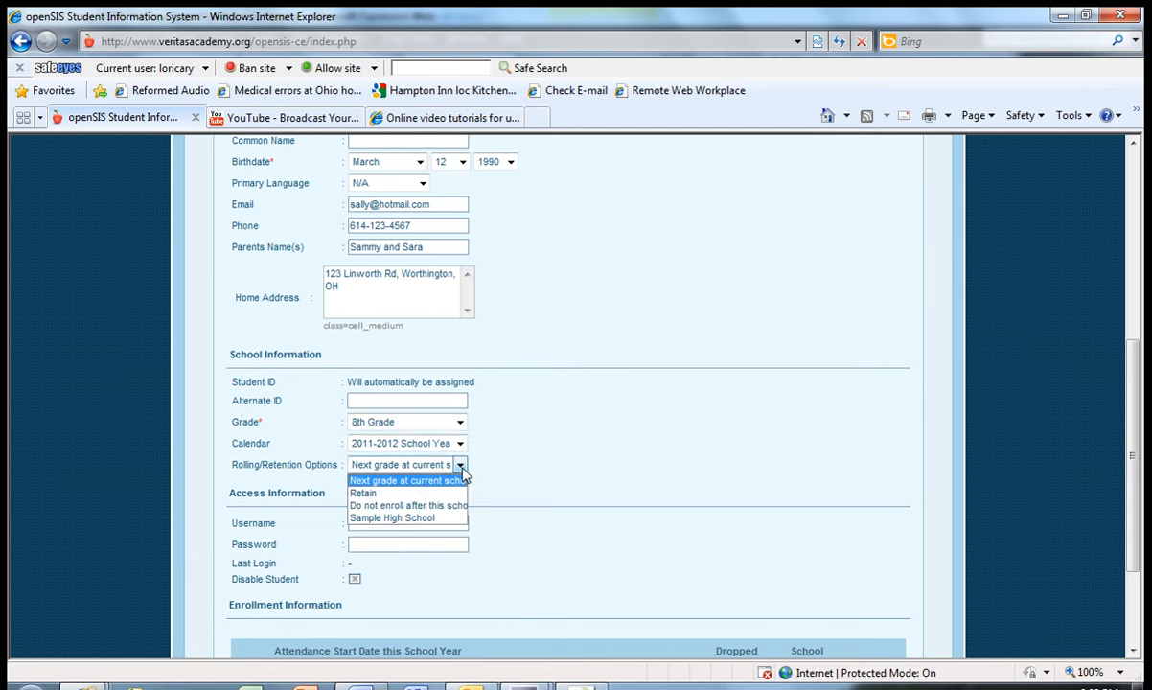
{"action": "left_click", "coordinate": [462, 473]}
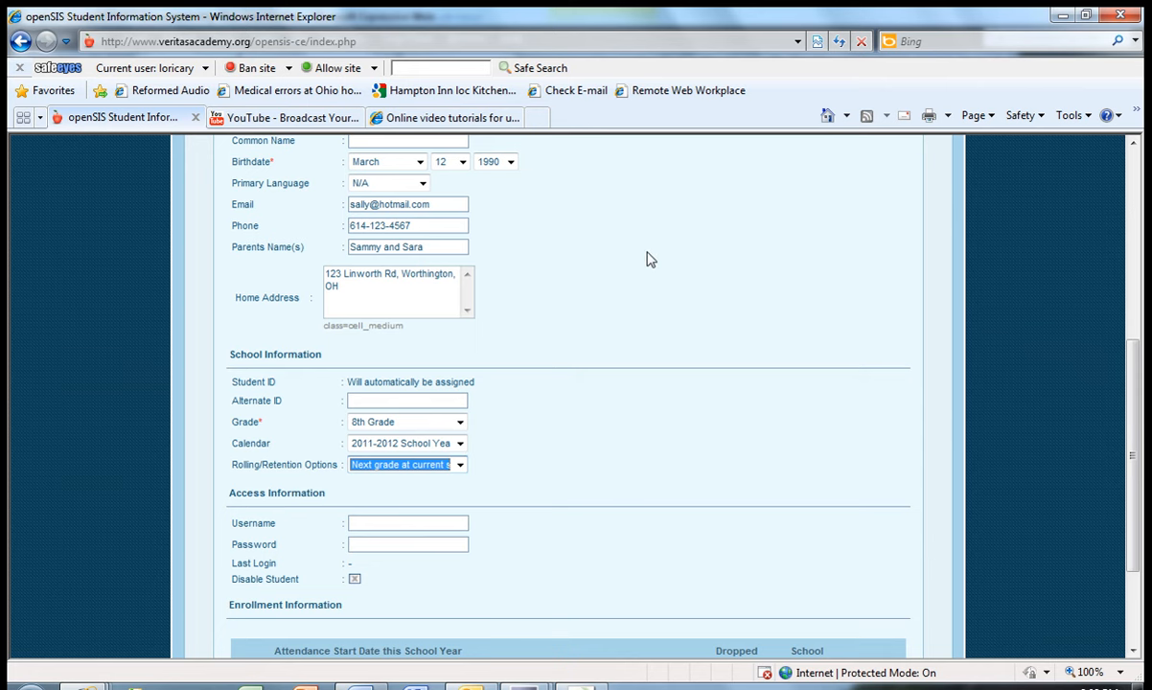
{"action": "left_click_drag", "start_coordinate": [1137, 370], "coordinate": [1143, 423]}
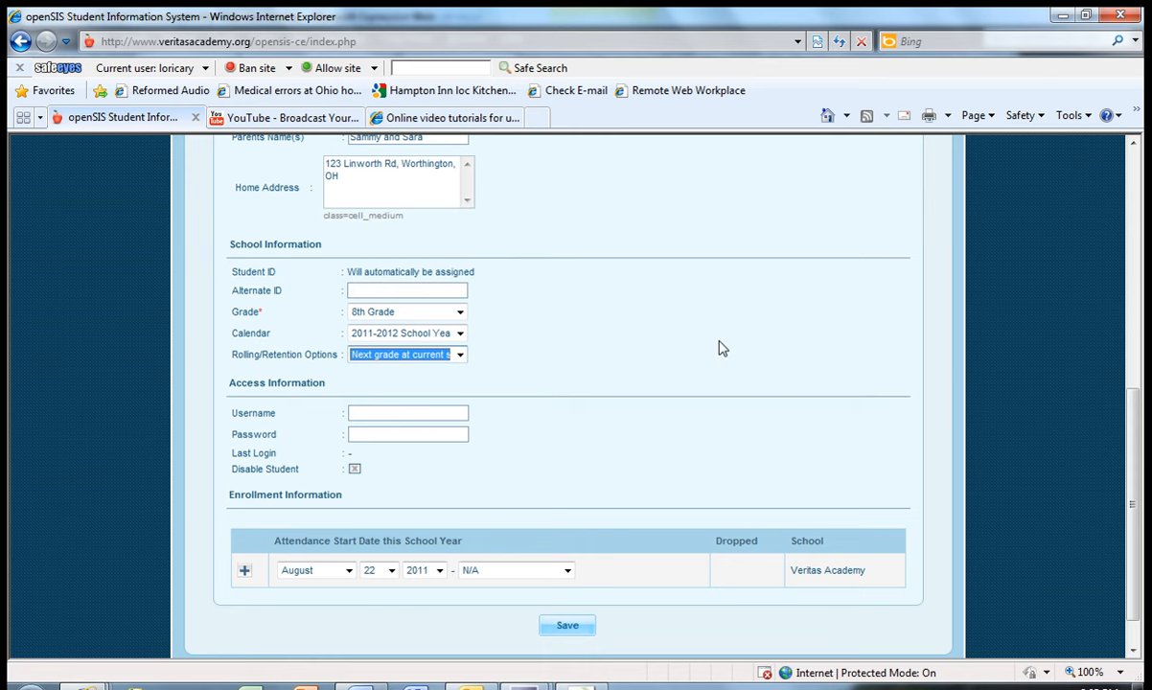
{"action": "scroll", "coordinate": [721, 349], "scroll_direction": "down", "scroll_amount": 1}
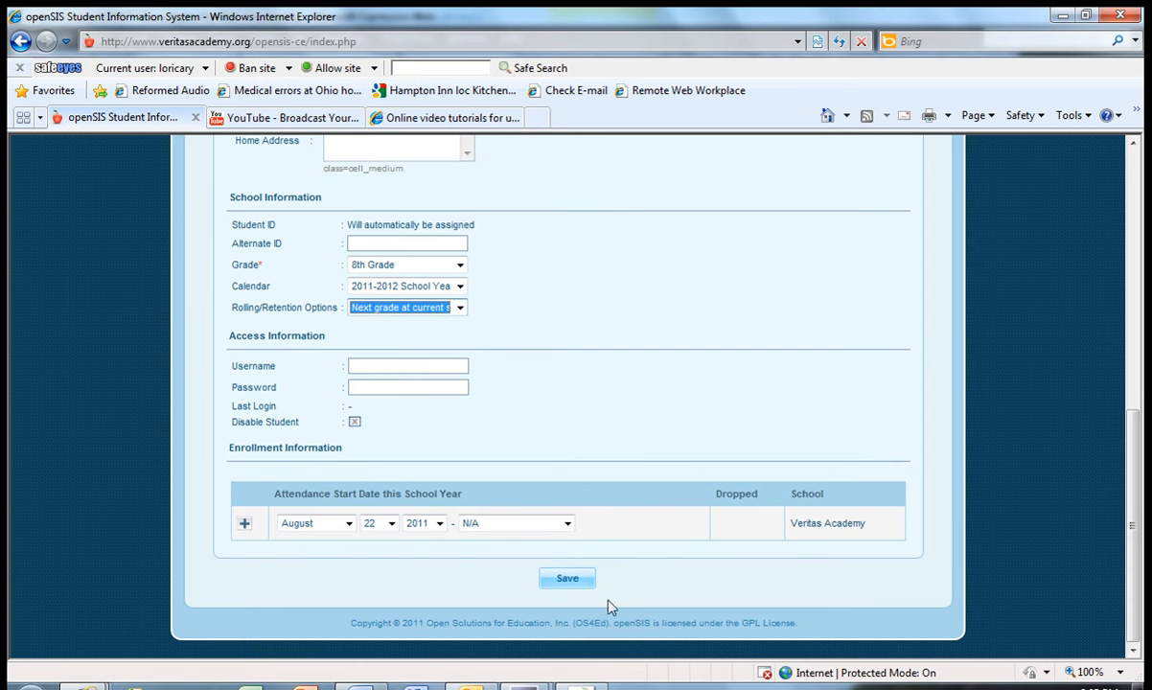
Save the new student record and look over its General Info, including the student photo upload option
{"action": "left_click", "coordinate": [563, 580]}
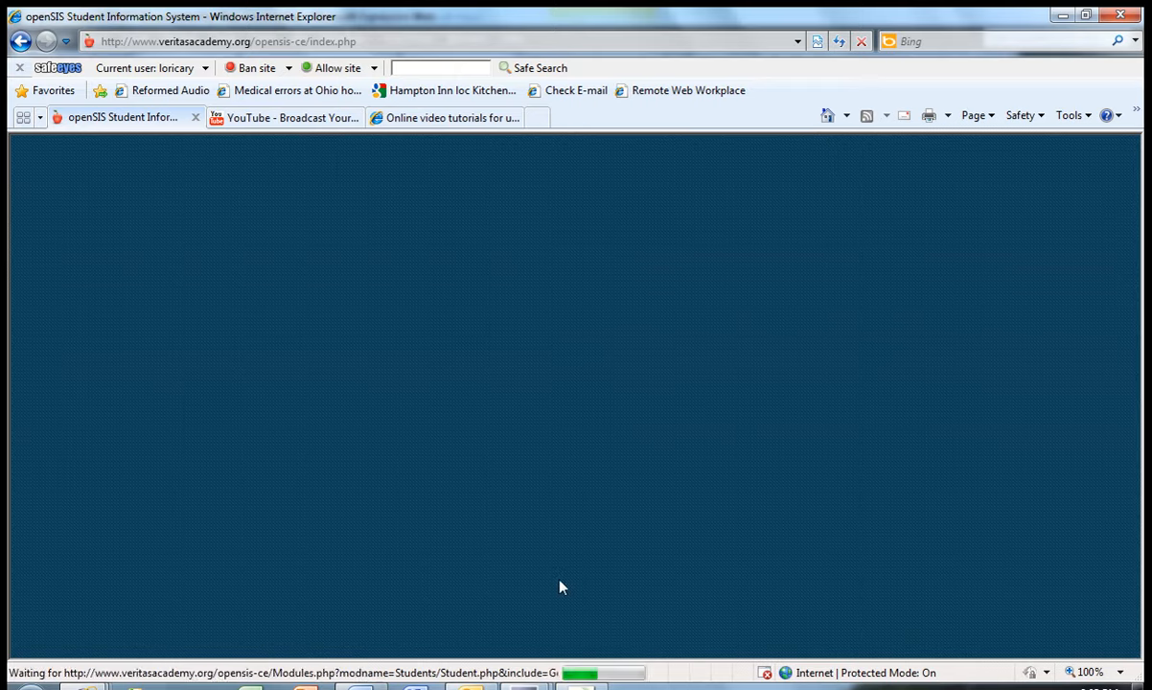
{"action": "scroll", "coordinate": [587, 562], "scroll_direction": "down", "scroll_amount": 3}
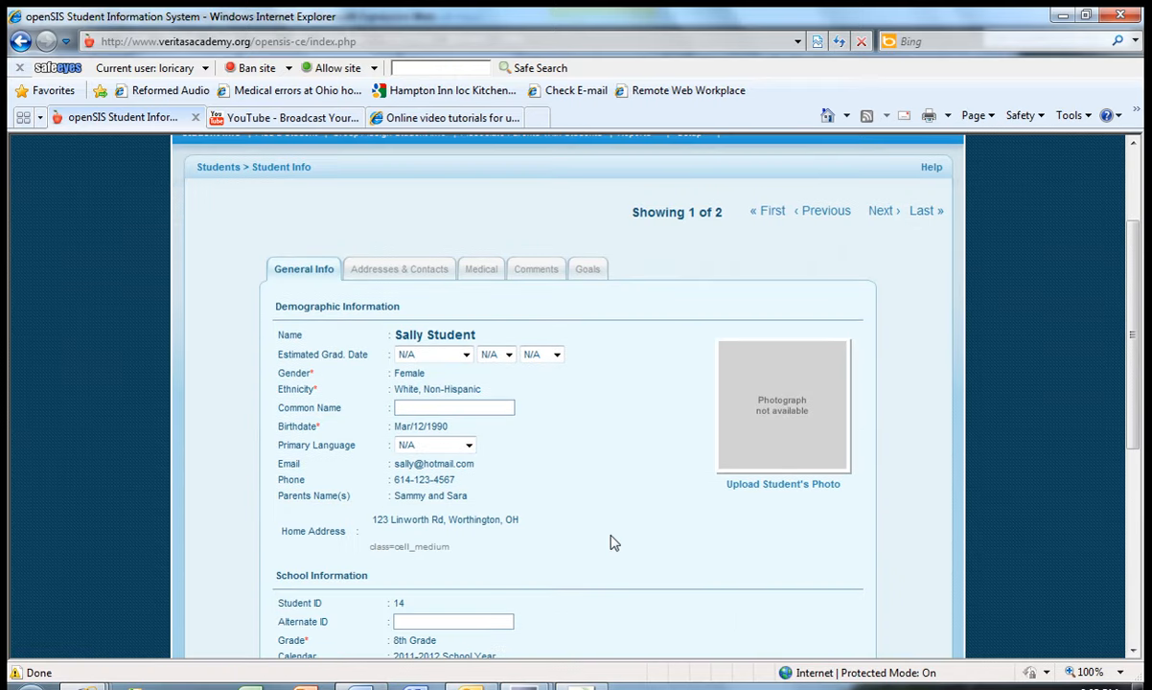
{"action": "scroll", "coordinate": [610, 539], "scroll_direction": "down", "scroll_amount": 3}
{"action": "scroll", "coordinate": [609, 539], "scroll_direction": "up", "scroll_amount": 2}
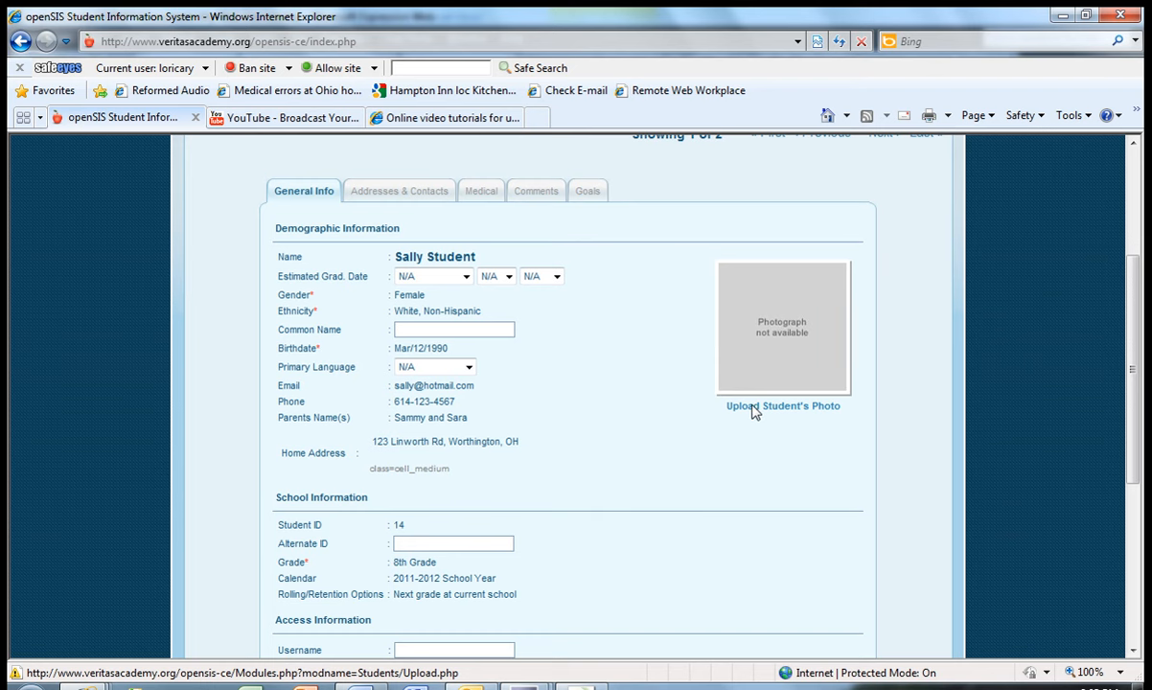
{"action": "scroll", "coordinate": [645, 393], "scroll_direction": "up", "scroll_amount": 2}
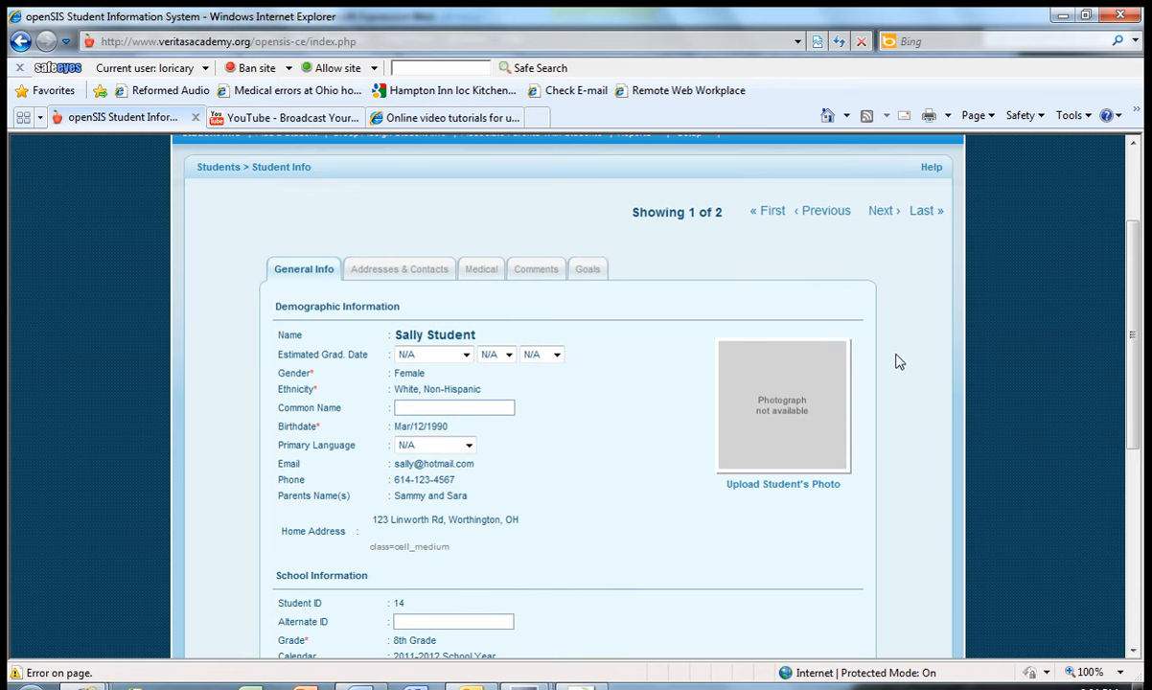
Examine the home address, mailing address and emergency contact fields in the student's Addresses & Contacts section
{"action": "left_click", "coordinate": [391, 269]}
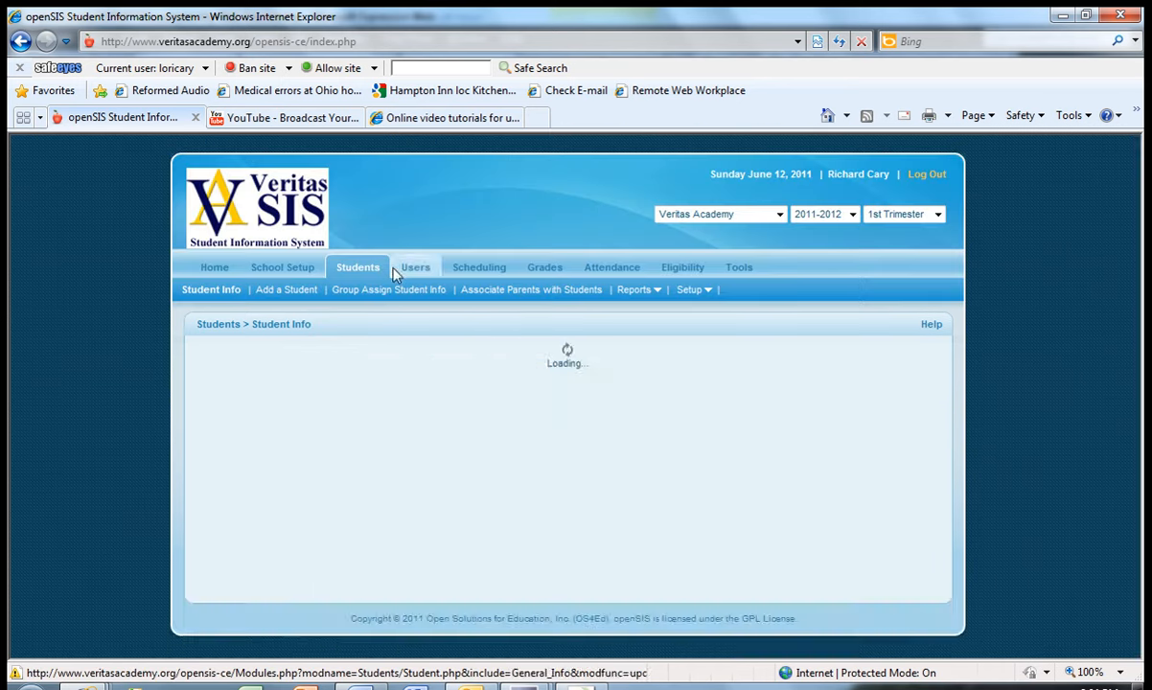
{"action": "scroll", "coordinate": [874, 531], "scroll_direction": "down", "scroll_amount": 4}
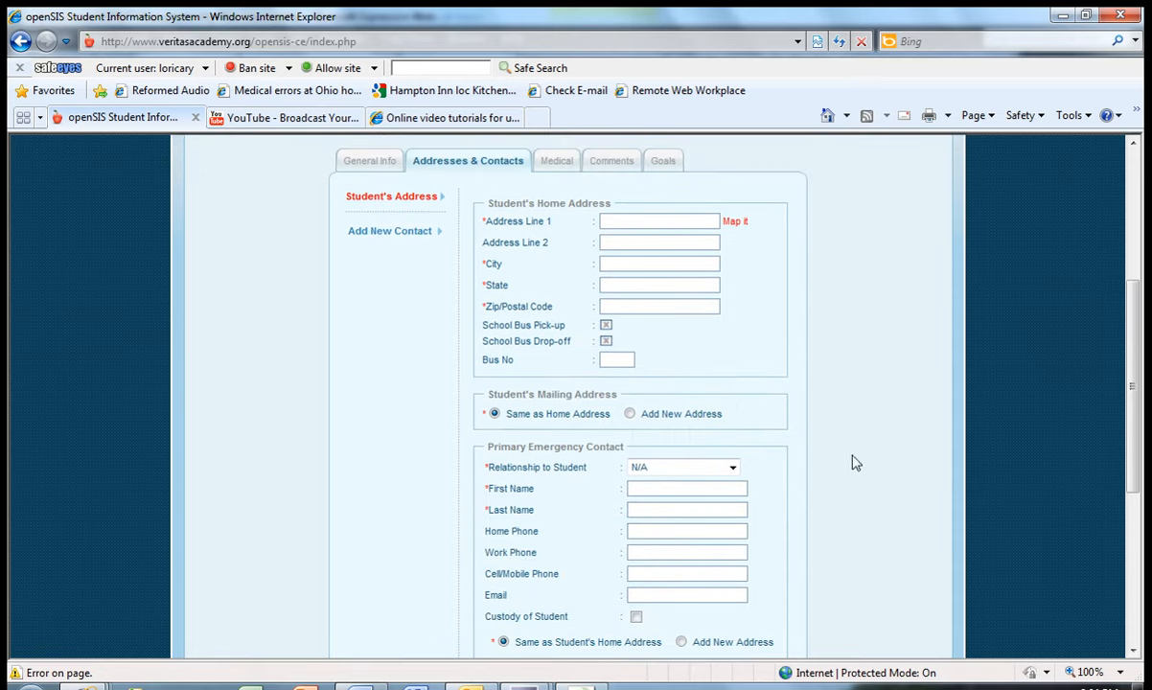
{"action": "scroll", "coordinate": [850, 459], "scroll_direction": "down", "scroll_amount": 2}
{"action": "scroll", "coordinate": [867, 421], "scroll_direction": "down", "scroll_amount": 2}
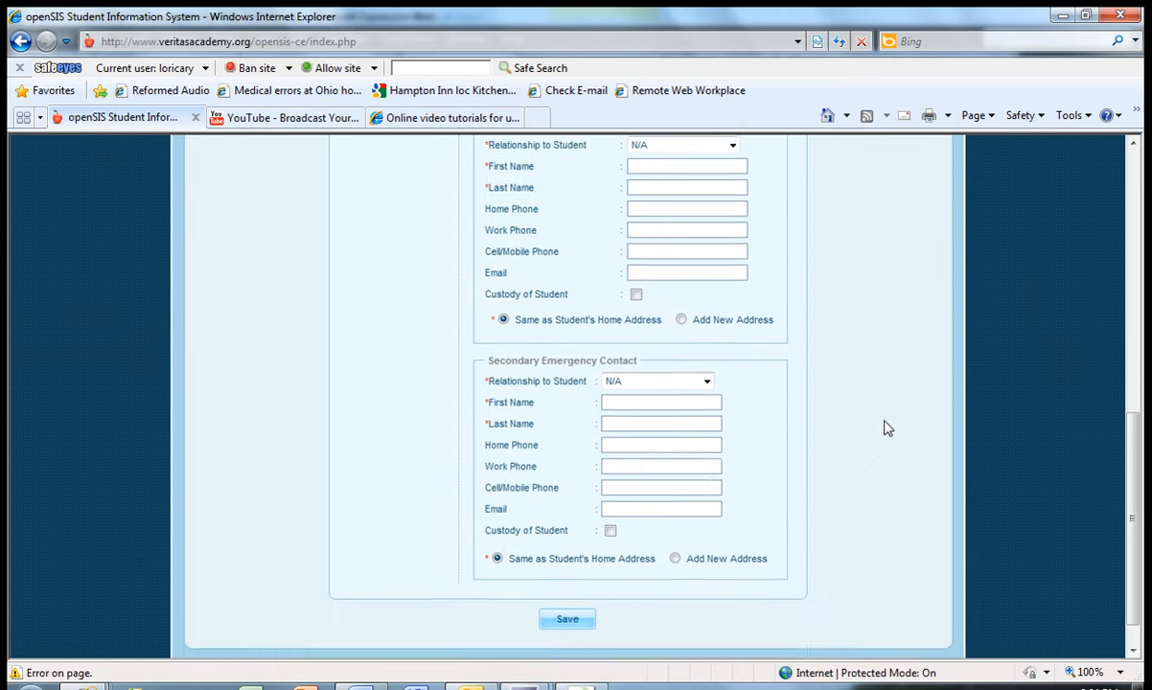
{"action": "scroll", "coordinate": [883, 428], "scroll_direction": "up", "scroll_amount": 10}
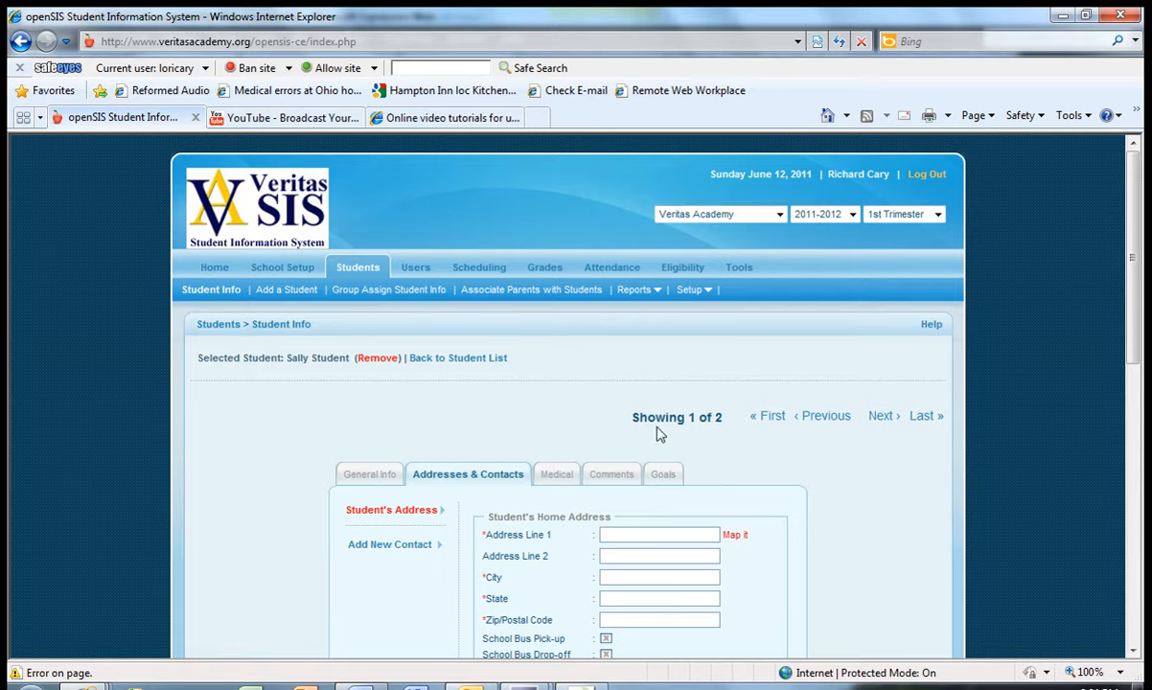
Examine the student's Medical section, from physician details through immunization, medical alert and nurse visit records
{"action": "left_click", "coordinate": [556, 474]}
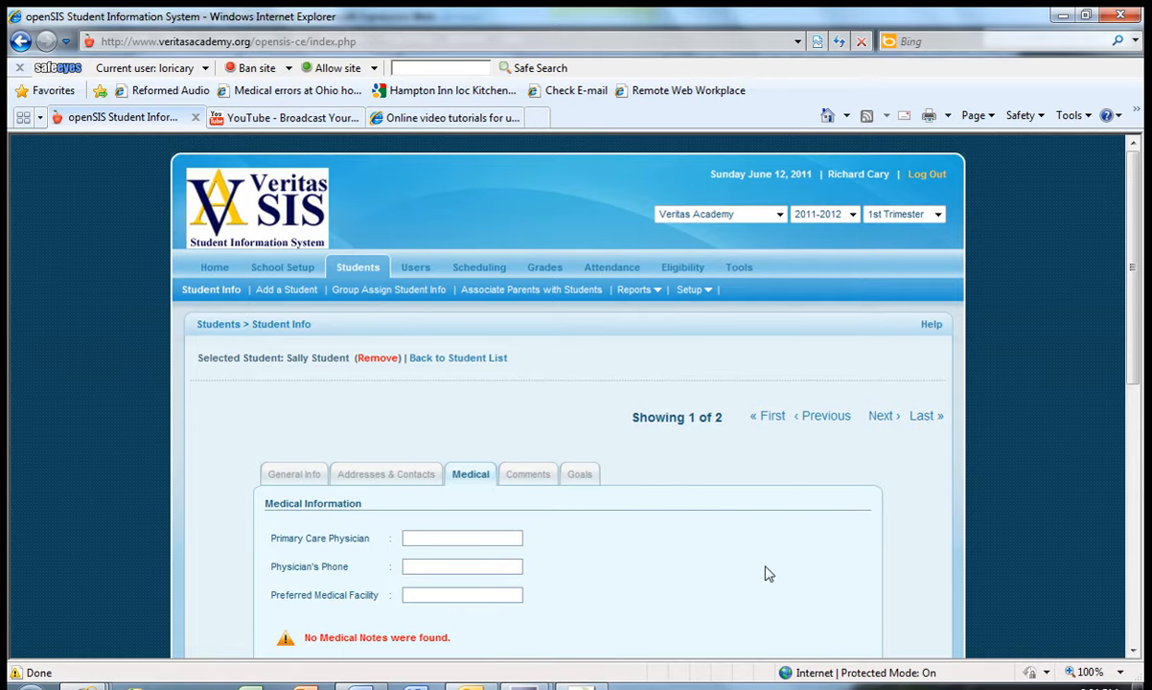
{"action": "scroll", "coordinate": [762, 569], "scroll_direction": "down", "scroll_amount": 6}
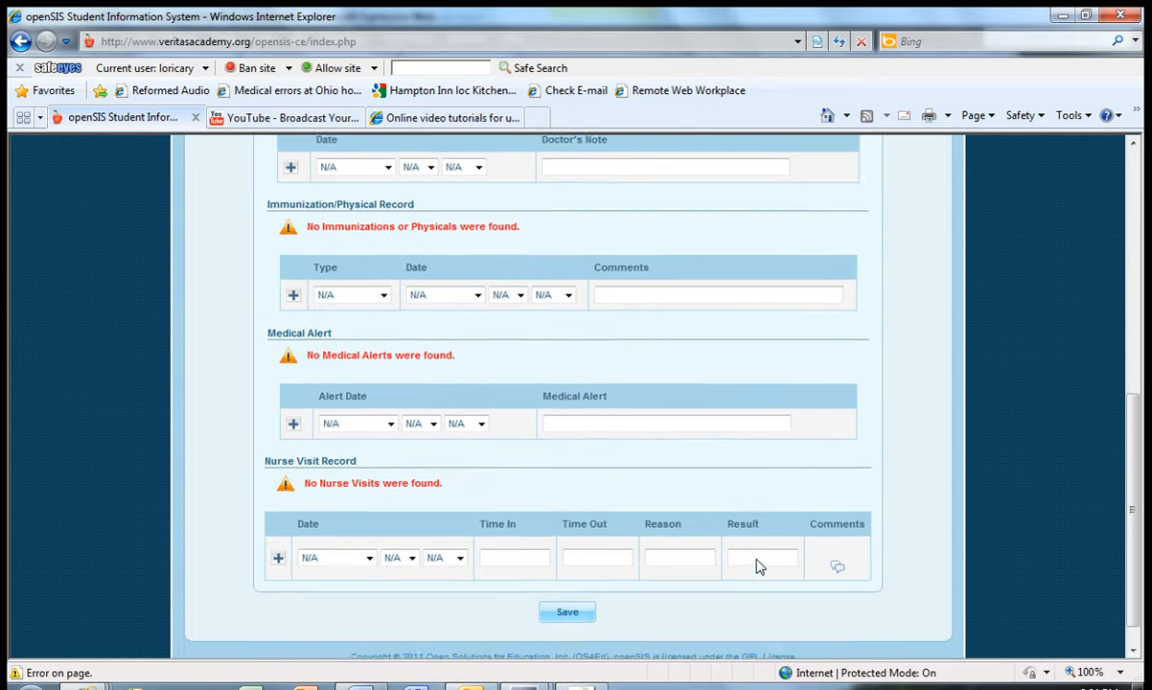
{"action": "scroll", "coordinate": [757, 567], "scroll_direction": "up", "scroll_amount": 6}
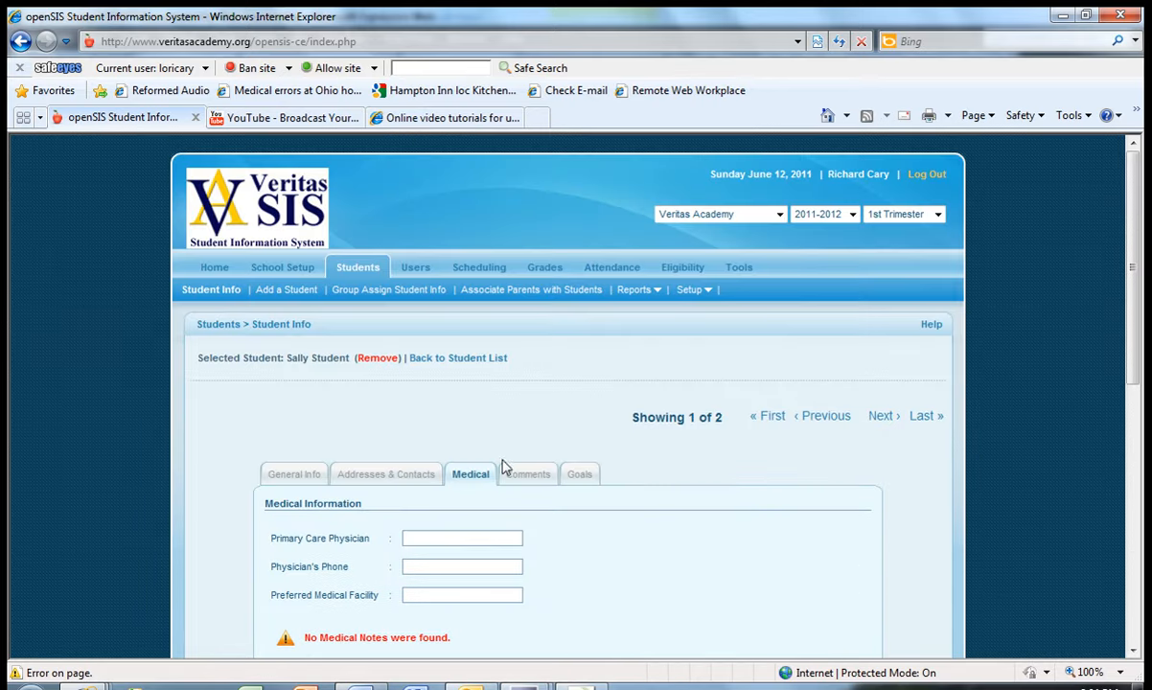
Look through the student's Comments section and the title, date and description fields of the Goals section
{"action": "left_click", "coordinate": [530, 474]}
{"action": "scroll", "coordinate": [795, 484], "scroll_direction": "down", "scroll_amount": 2}
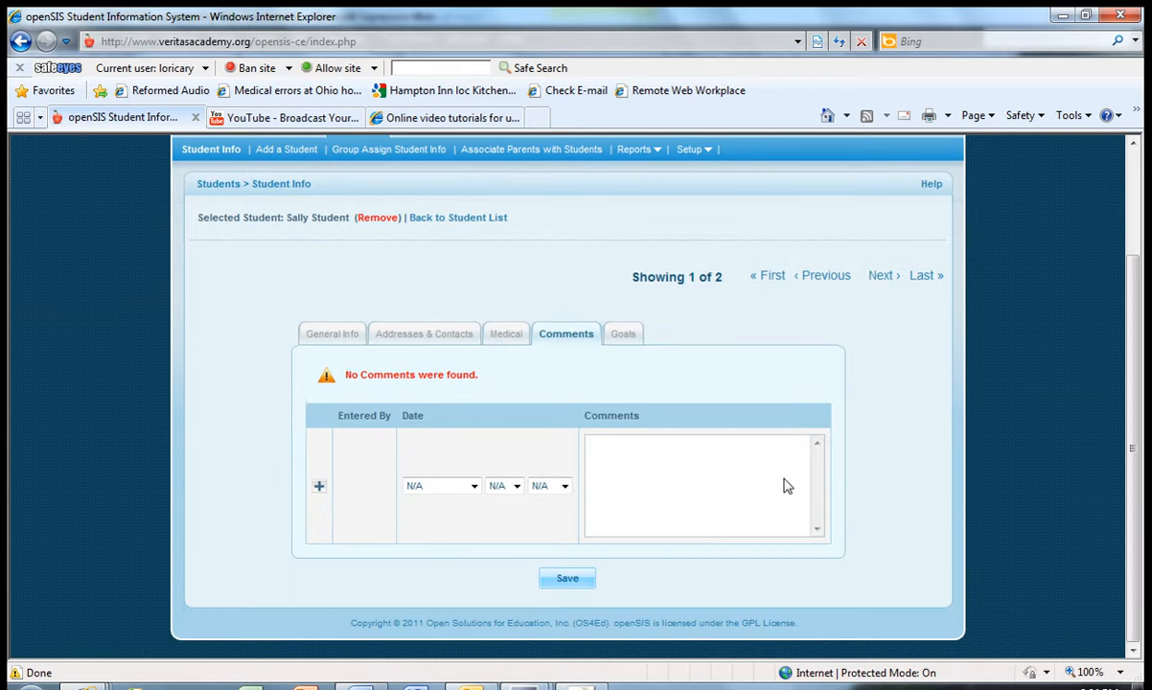
{"action": "left_click", "coordinate": [623, 335]}
{"action": "scroll", "coordinate": [830, 427], "scroll_direction": "down", "scroll_amount": 1}
{"action": "scroll", "coordinate": [831, 428], "scroll_direction": "down", "scroll_amount": 3}
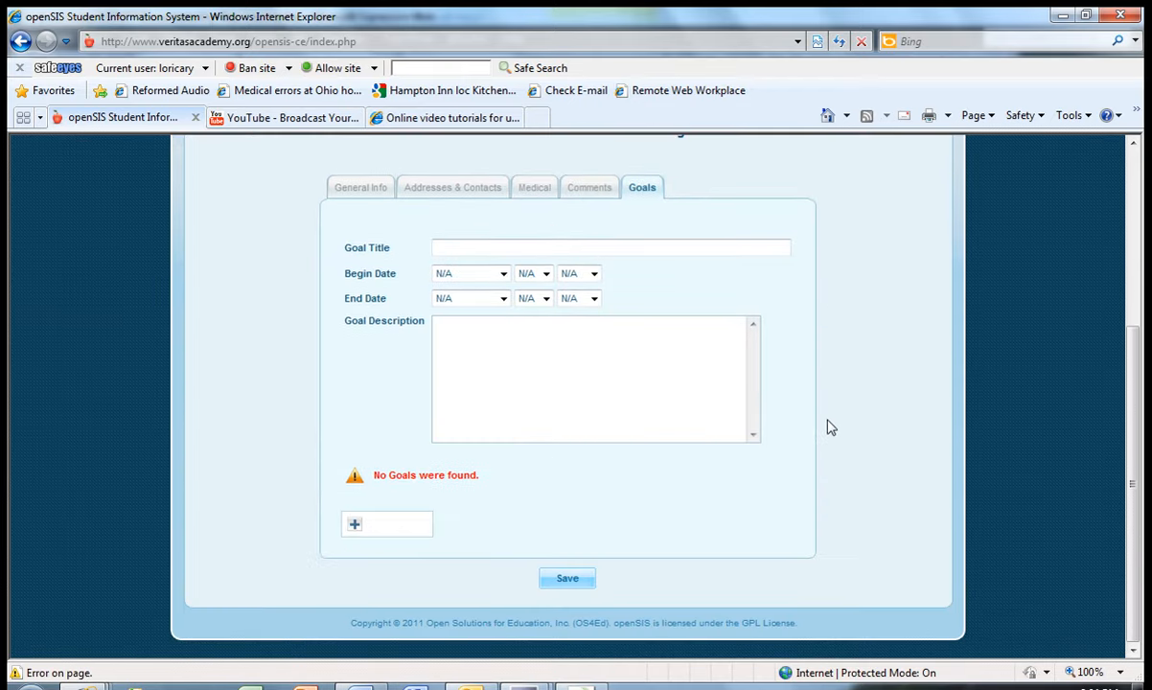
{"action": "scroll", "coordinate": [824, 426], "scroll_direction": "up", "scroll_amount": 2}
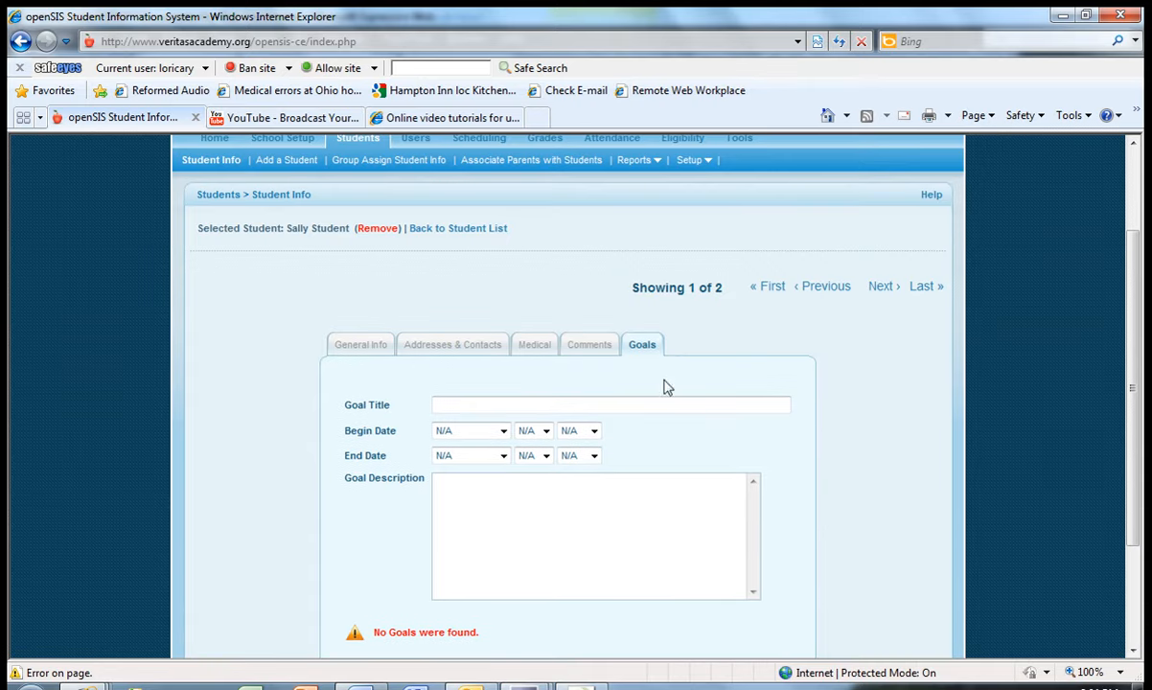
Return to the student's General Info, reload Student Info and review the demographic details
{"action": "left_click", "coordinate": [361, 347]}
{"action": "scroll", "coordinate": [887, 491], "scroll_direction": "down", "scroll_amount": 5}
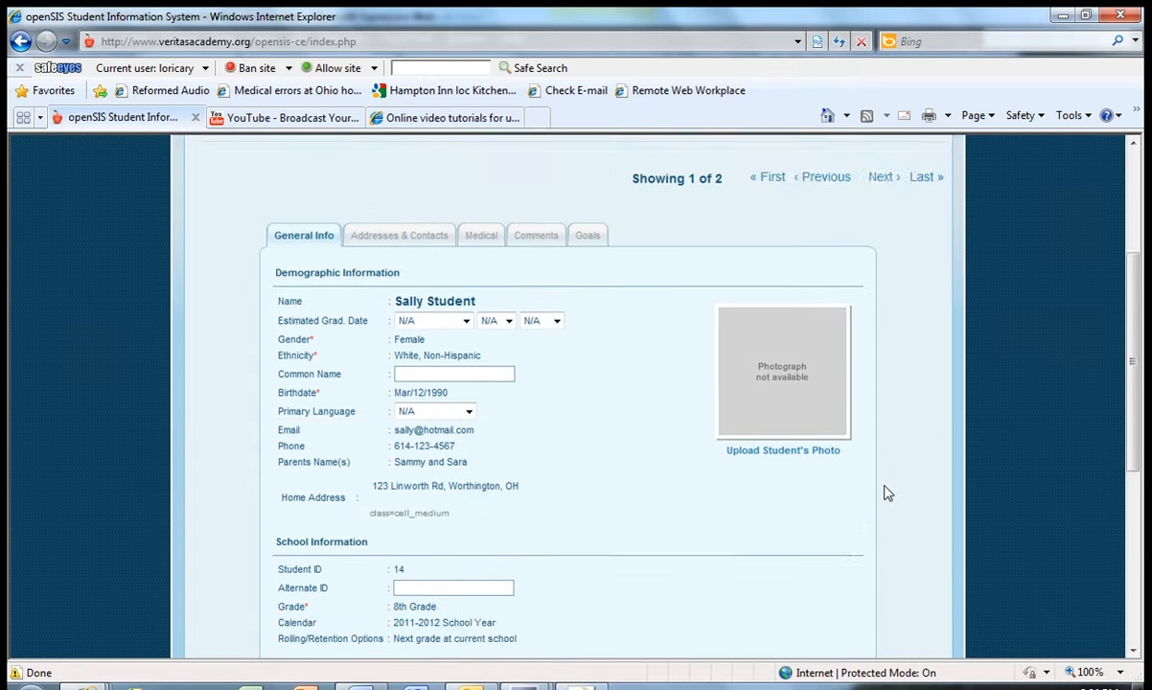
{"action": "scroll", "coordinate": [888, 492], "scroll_direction": "up", "scroll_amount": 2}
{"action": "scroll", "coordinate": [886, 491], "scroll_direction": "up", "scroll_amount": 3}
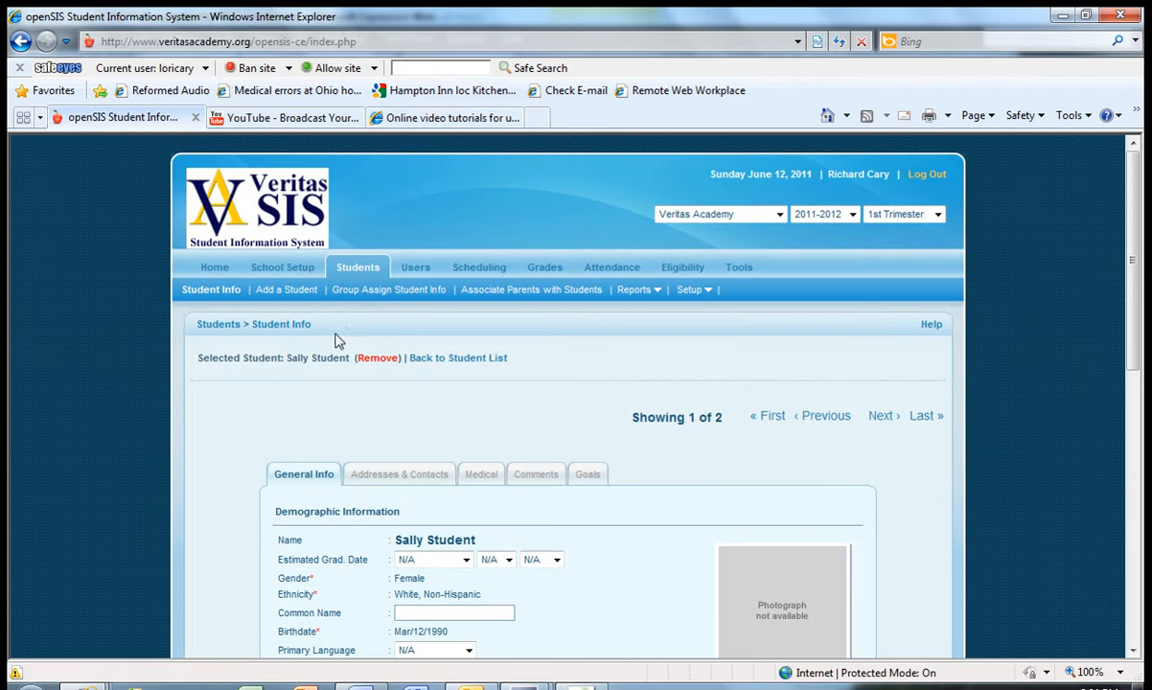
{"action": "left_click", "coordinate": [192, 292]}
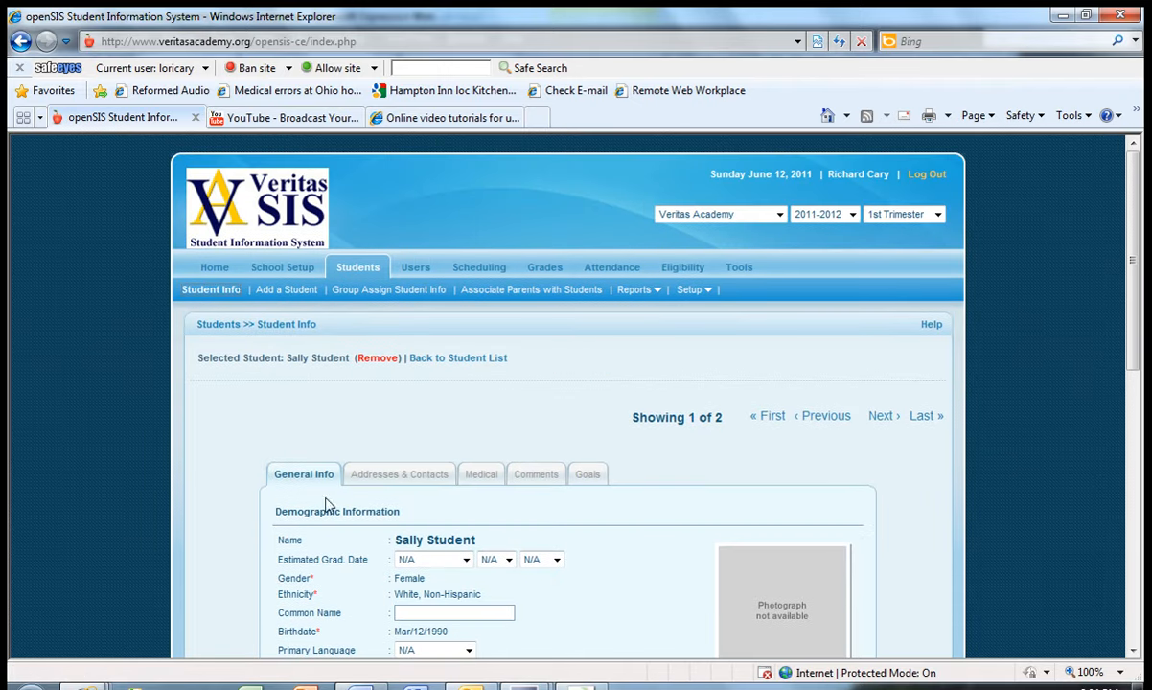
{"action": "scroll", "coordinate": [571, 412], "scroll_direction": "down", "scroll_amount": 2}
{"action": "scroll", "coordinate": [633, 412], "scroll_direction": "up", "scroll_amount": 2}
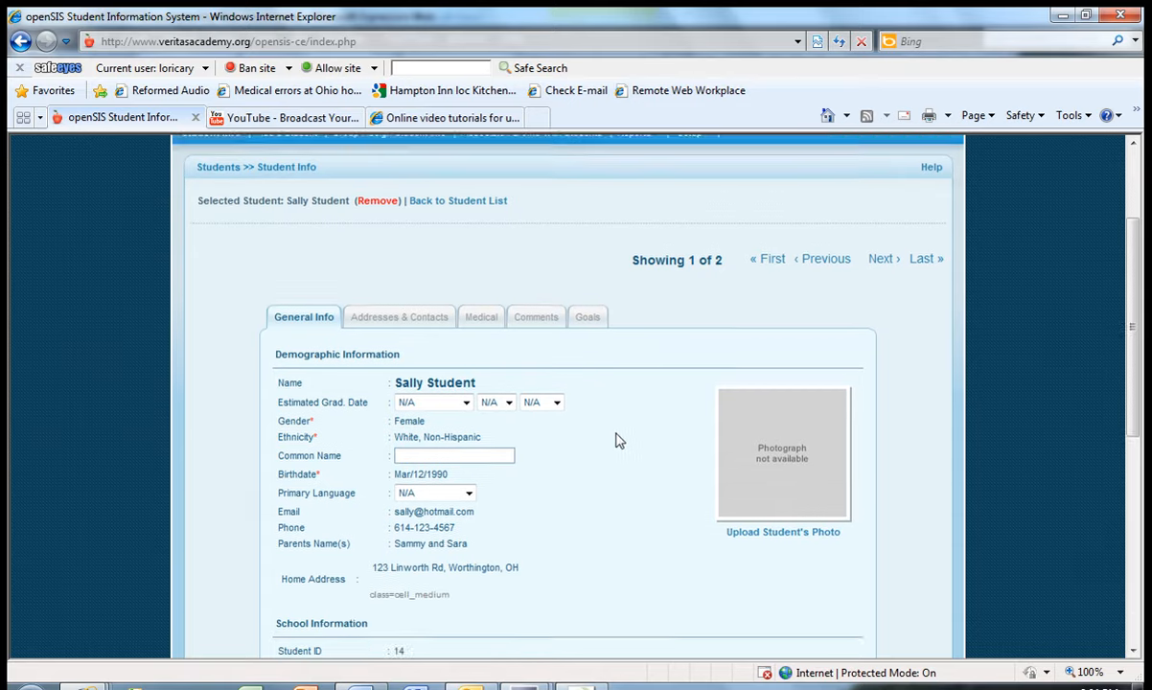
{"action": "scroll", "coordinate": [623, 403], "scroll_direction": "up", "scroll_amount": 1}
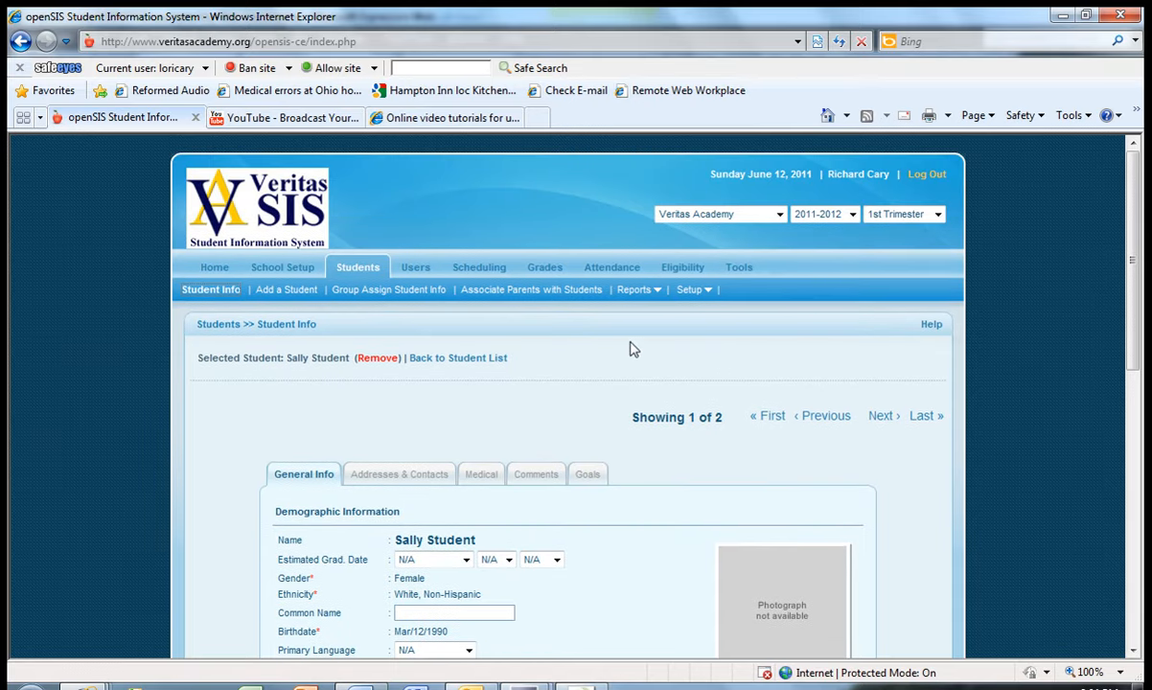
Visit the Home page, reopen the selected student's record under Students and review its demographic and school information
{"action": "left_click", "coordinate": [214, 267]}
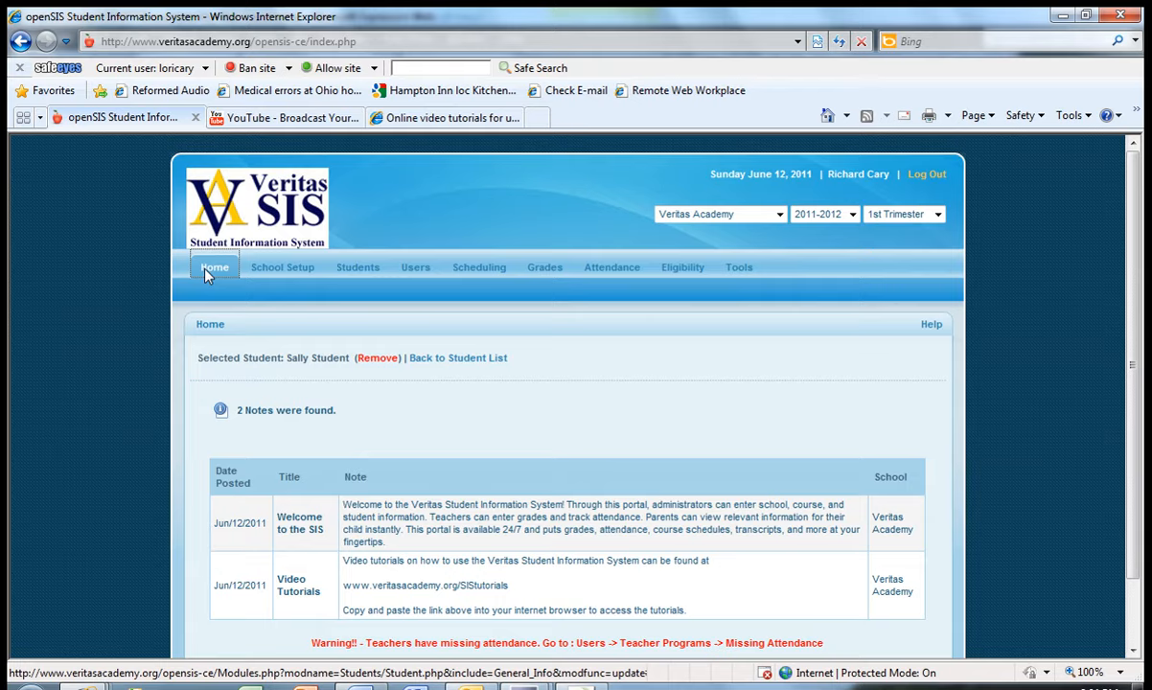
{"action": "left_click", "coordinate": [347, 272]}
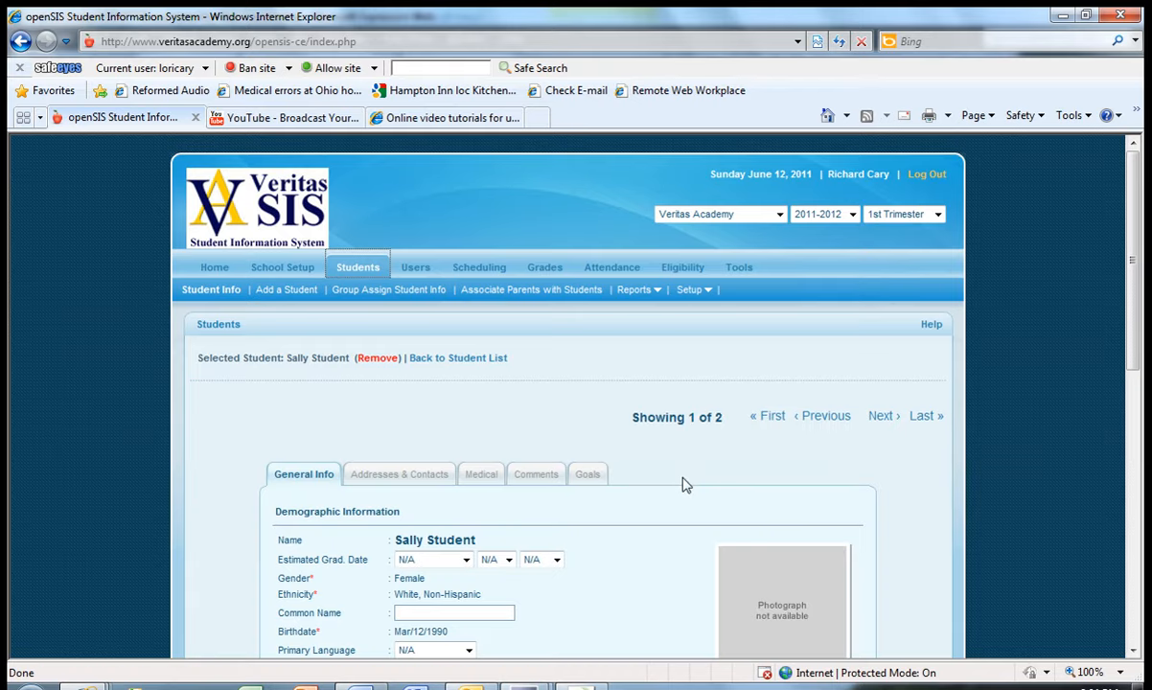
{"action": "scroll", "coordinate": [674, 513], "scroll_direction": "down", "scroll_amount": 5}
{"action": "scroll", "coordinate": [674, 512], "scroll_direction": "up", "scroll_amount": 5}
{"action": "scroll", "coordinate": [677, 515], "scroll_direction": "down", "scroll_amount": 5}
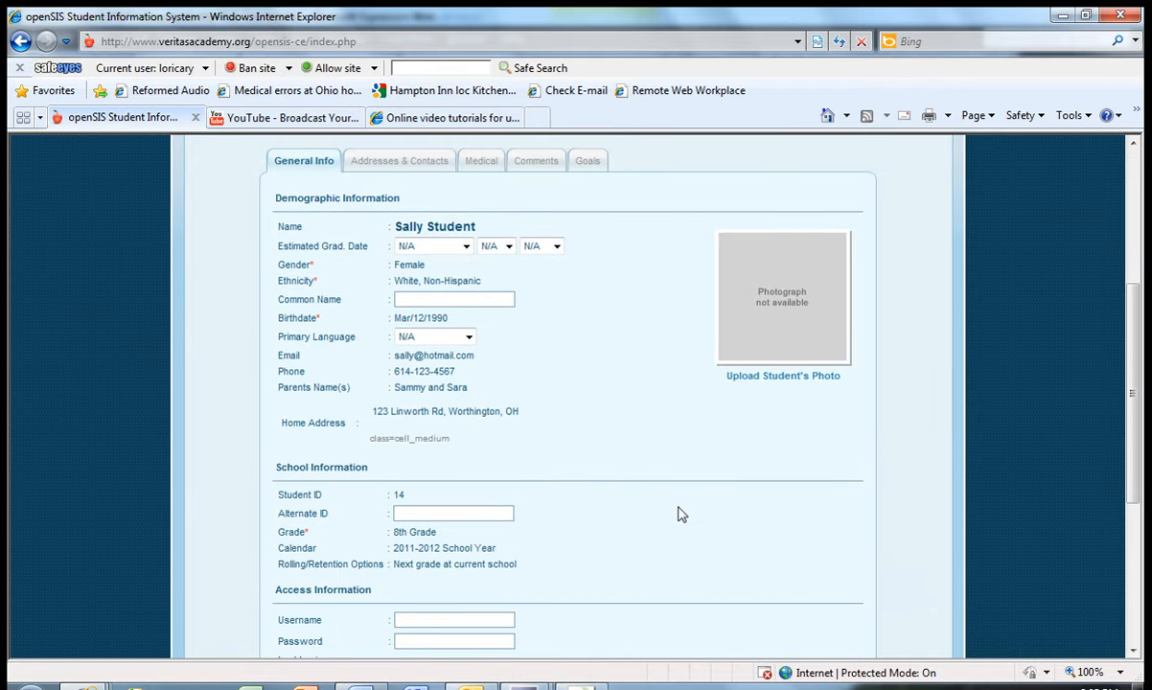
{"action": "scroll", "coordinate": [678, 514], "scroll_direction": "up", "scroll_amount": 4}
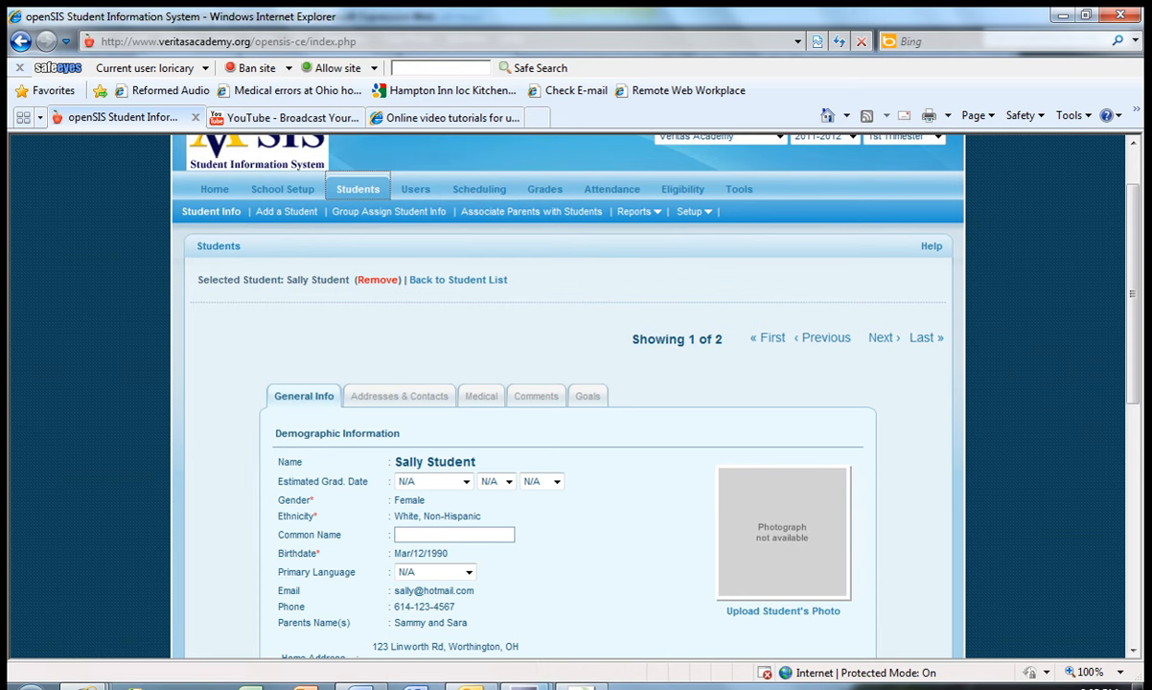
{"action": "left_click", "coordinate": [524, 686]}
{"action": "left_click", "coordinate": [542, 605]}
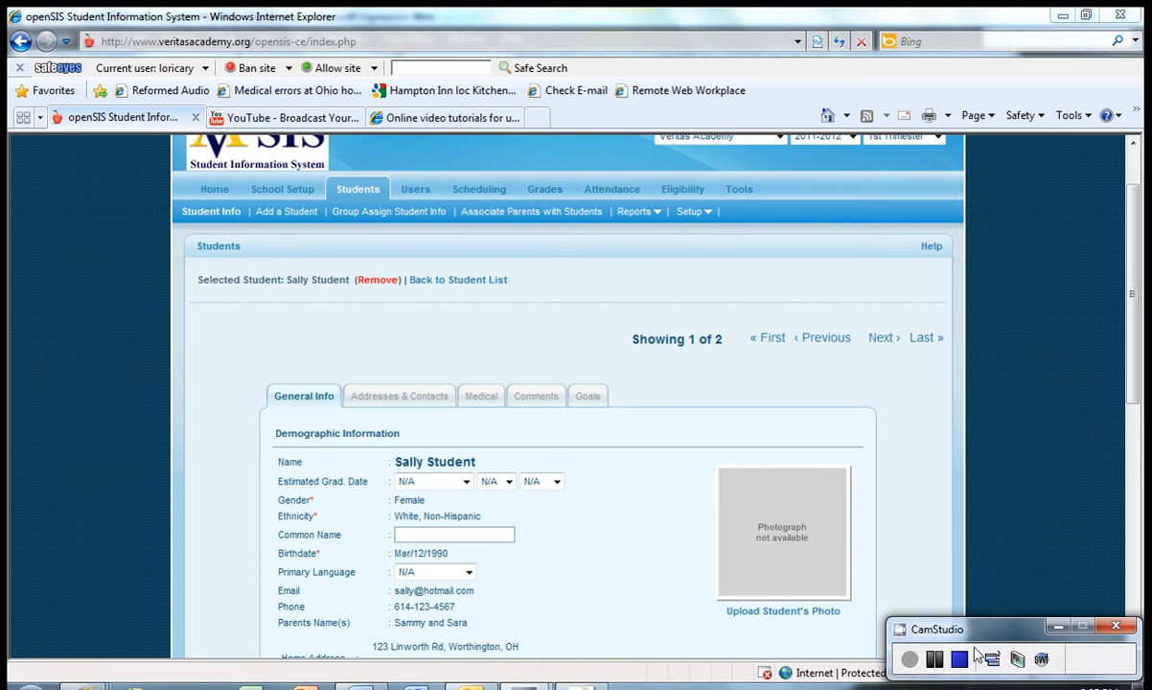